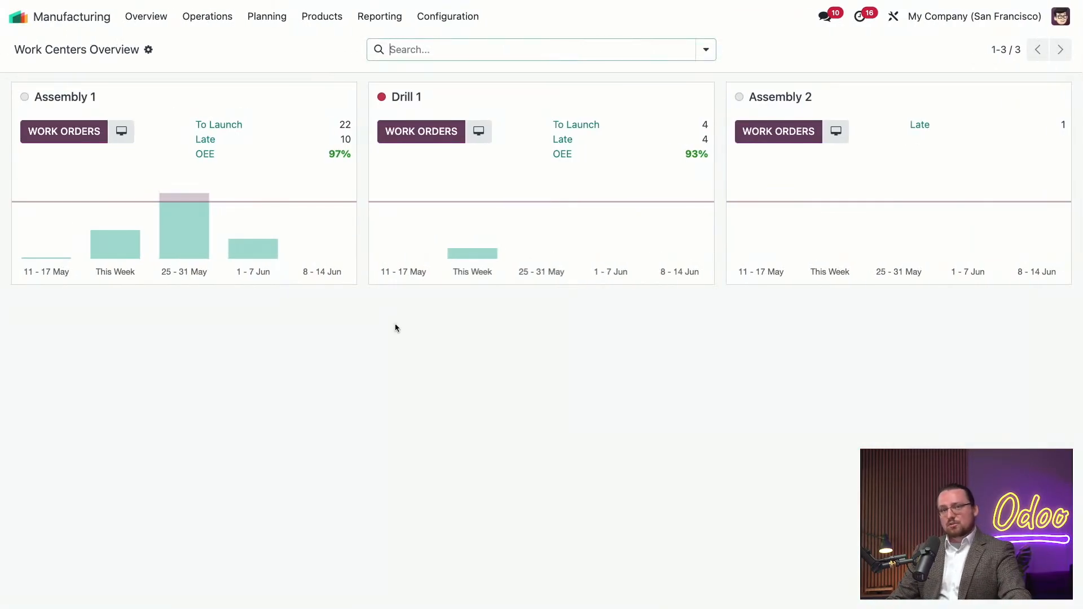
# - Open the bill of materials for the product [FURN_9666] Table
pyautogui.click(152, 20)
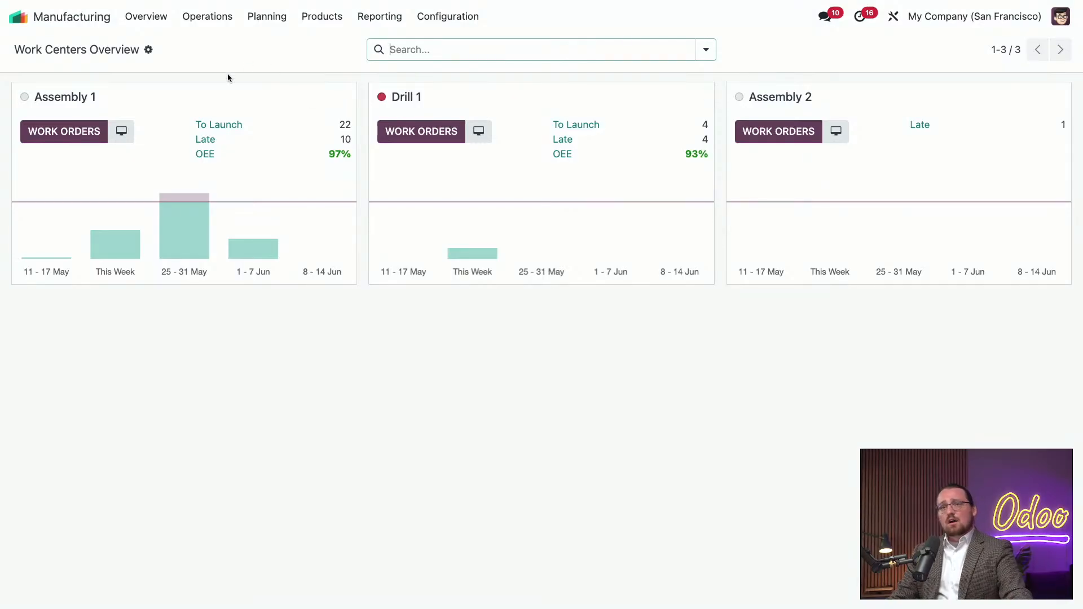
pyautogui.click(269, 25)
pyautogui.click(339, 23)
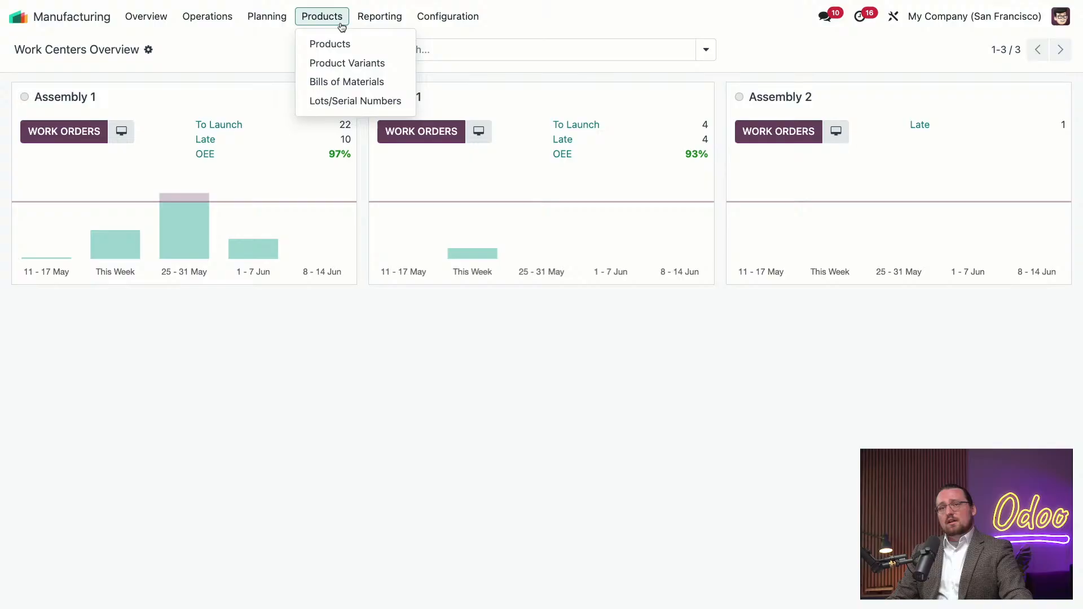
pyautogui.click(329, 81)
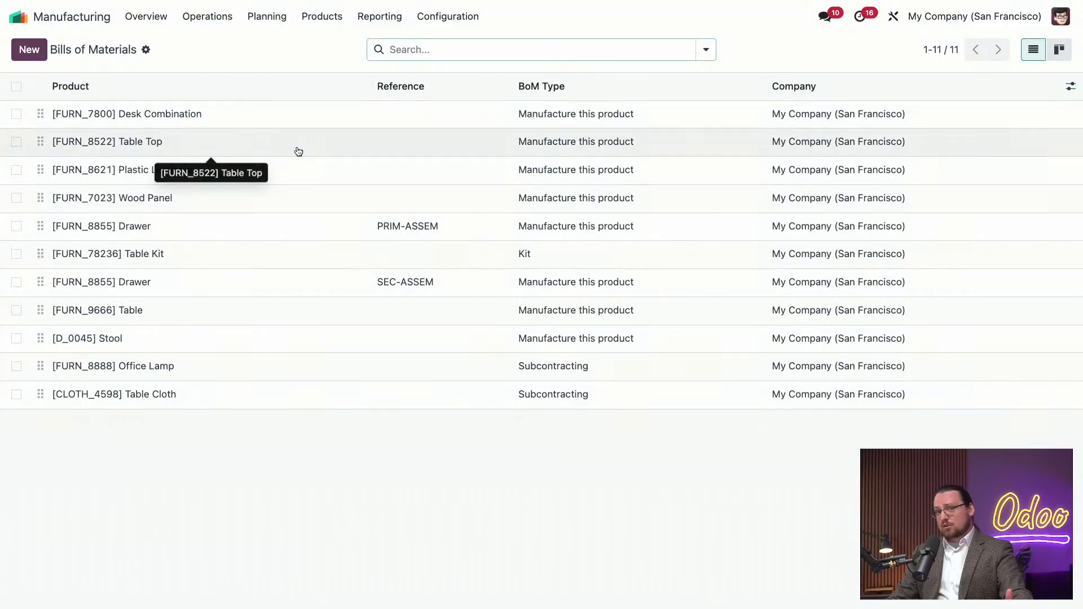
pyautogui.click(283, 314)
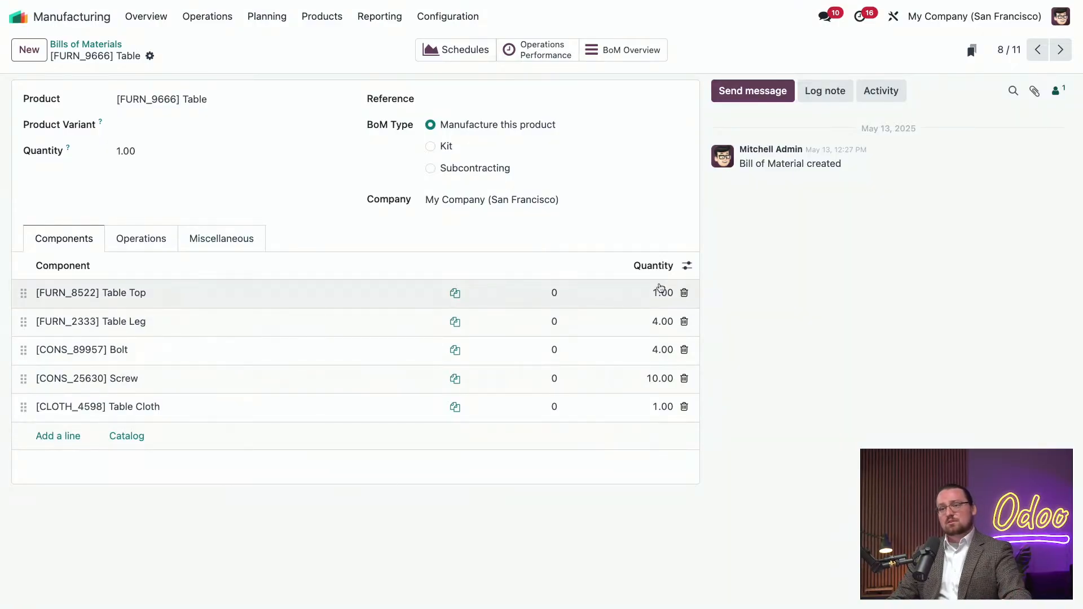
# - Examine the Table bill of materials' operations and its miscellaneous settings, including the manufacturing lead time
pyautogui.click(174, 241)
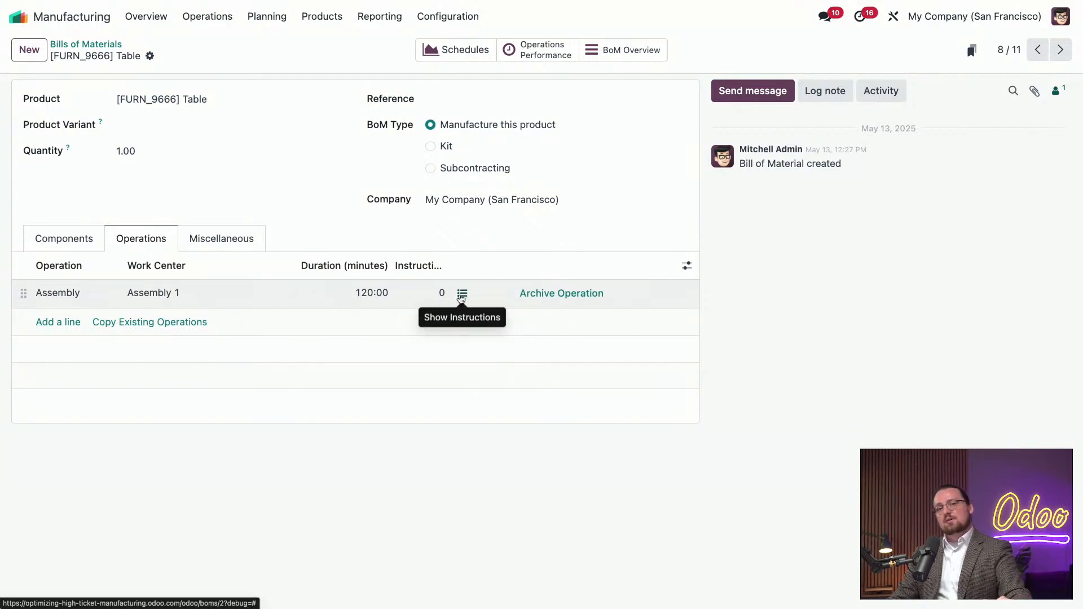
pyautogui.click(251, 235)
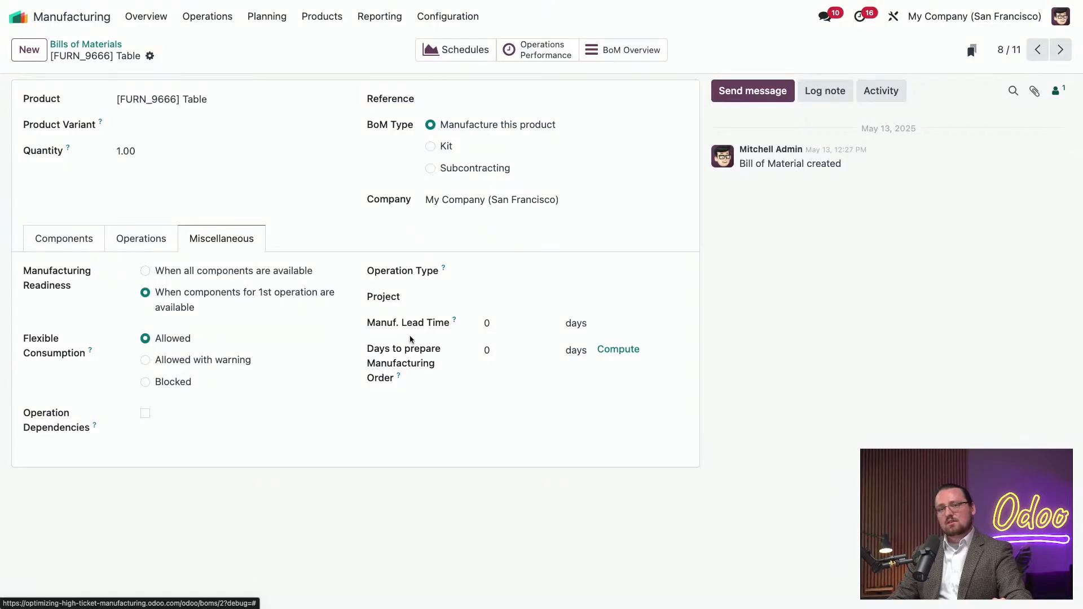
pyautogui.moveTo(376, 326); pyautogui.dragTo(439, 336)
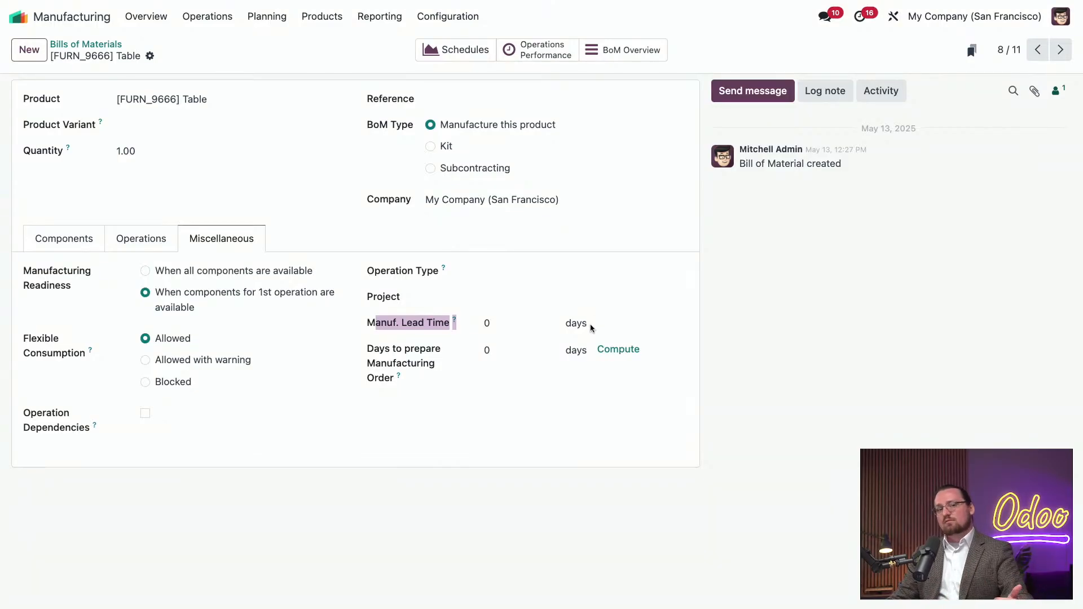
pyautogui.click(588, 249)
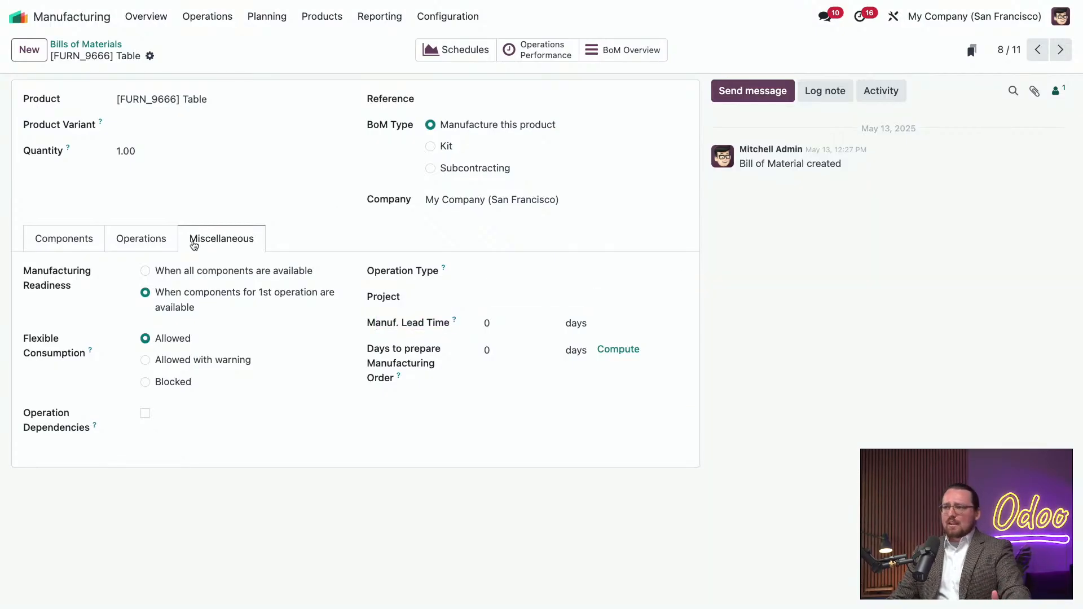
# - Review the Table's BoM overview with its operations and Table Top components expanded and the forecast information shown
pyautogui.click(614, 57)
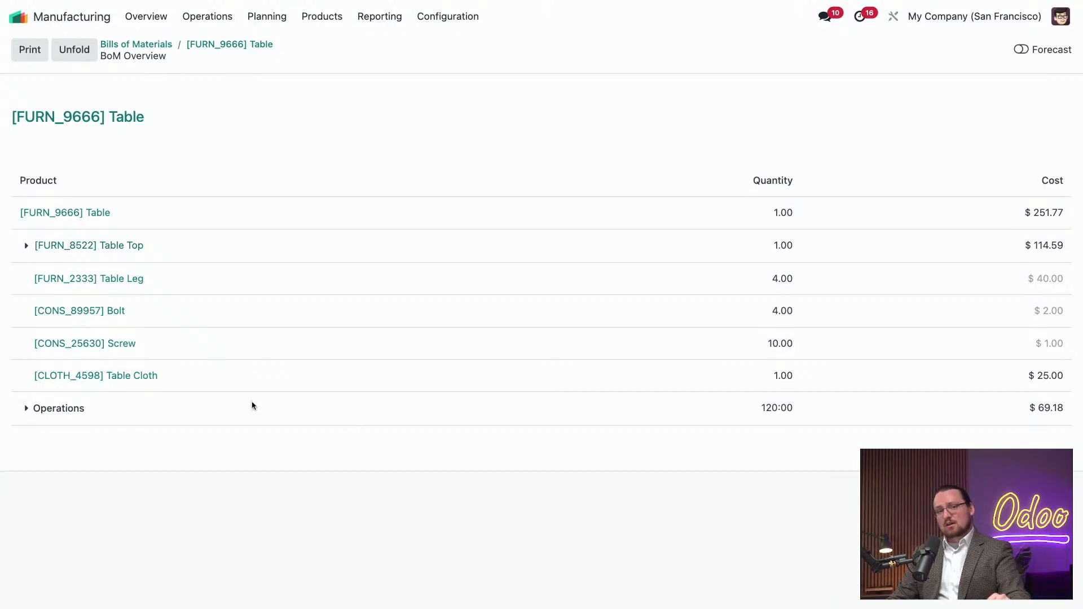
pyautogui.click(26, 408)
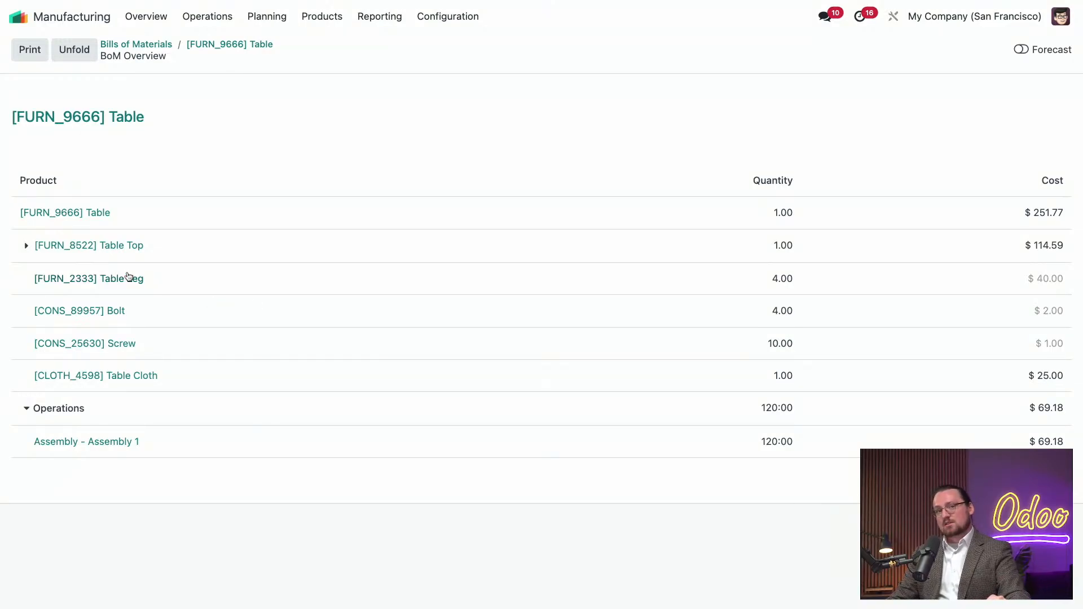
pyautogui.click(26, 245)
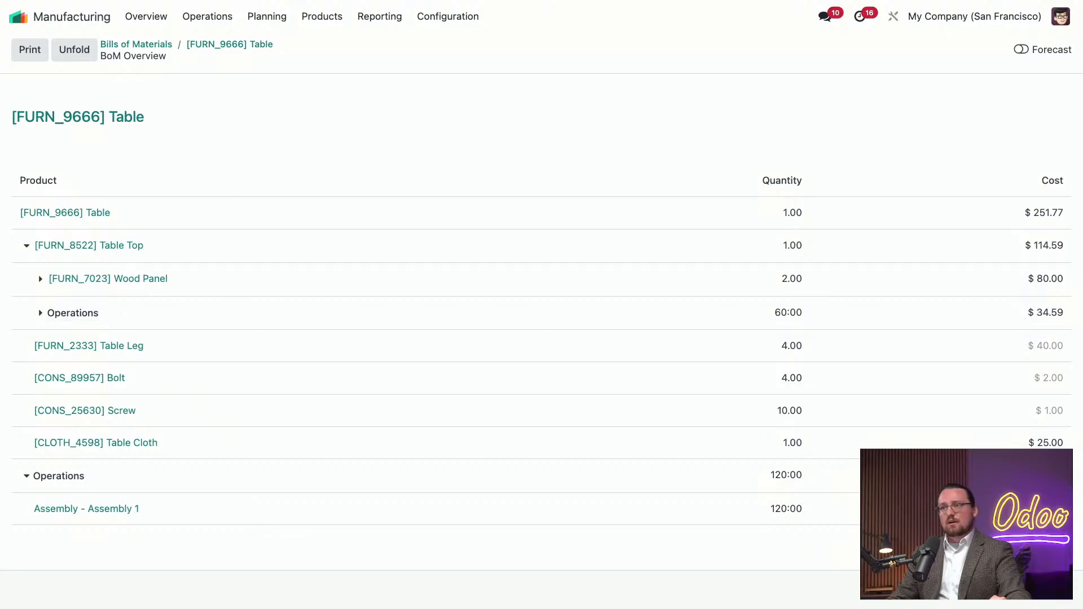
pyautogui.click(1028, 51)
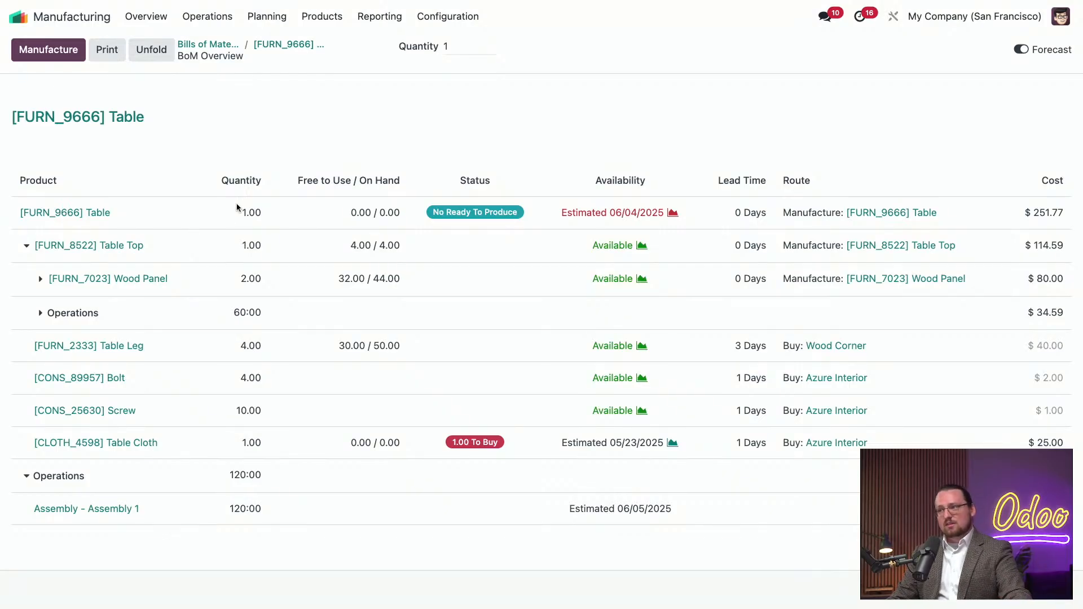
# - Open the to-do manufacturing orders and group them by product
pyautogui.click(275, 48)
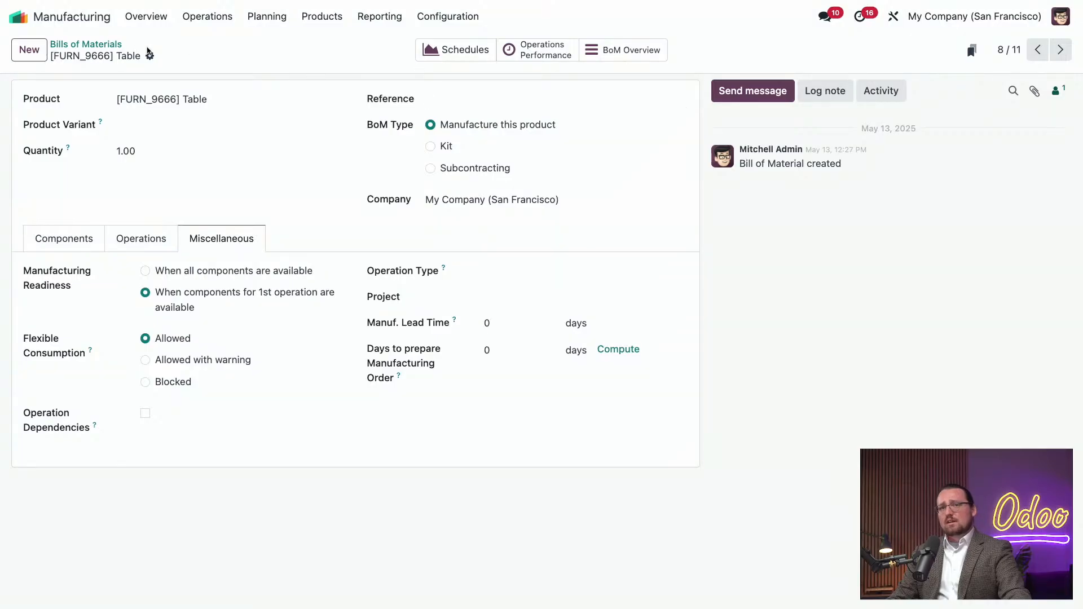
pyautogui.click(209, 22)
pyautogui.click(215, 42)
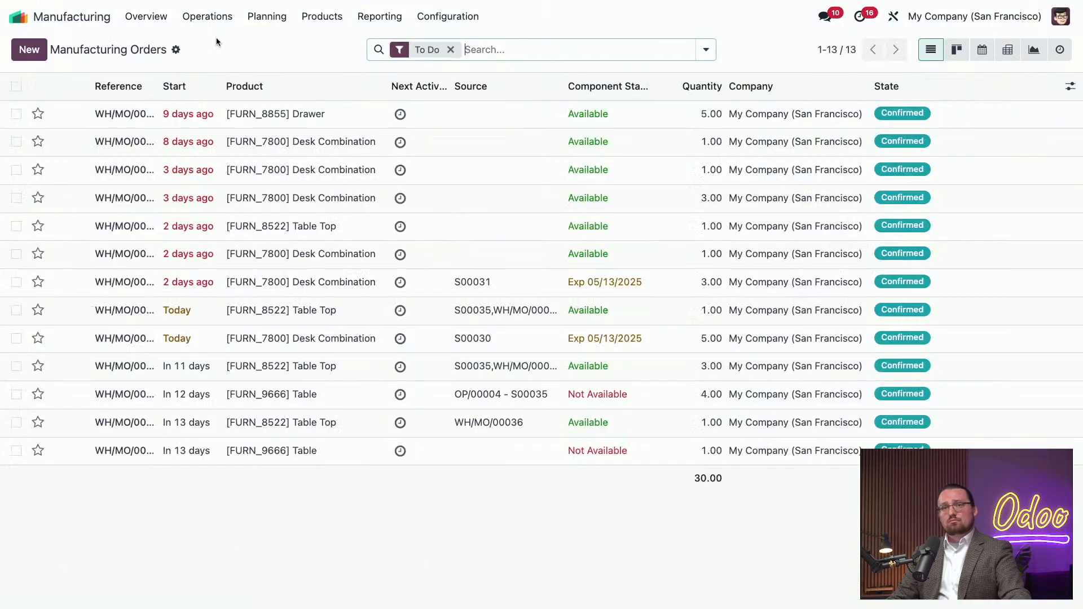
pyautogui.click(701, 55)
pyautogui.click(481, 110)
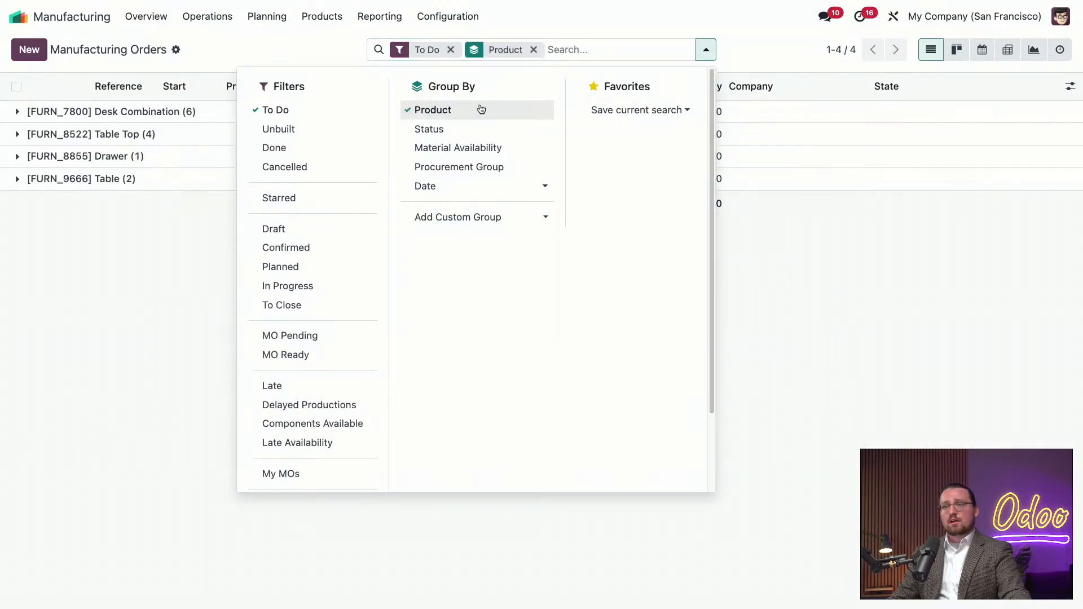
pyautogui.click(630, 32)
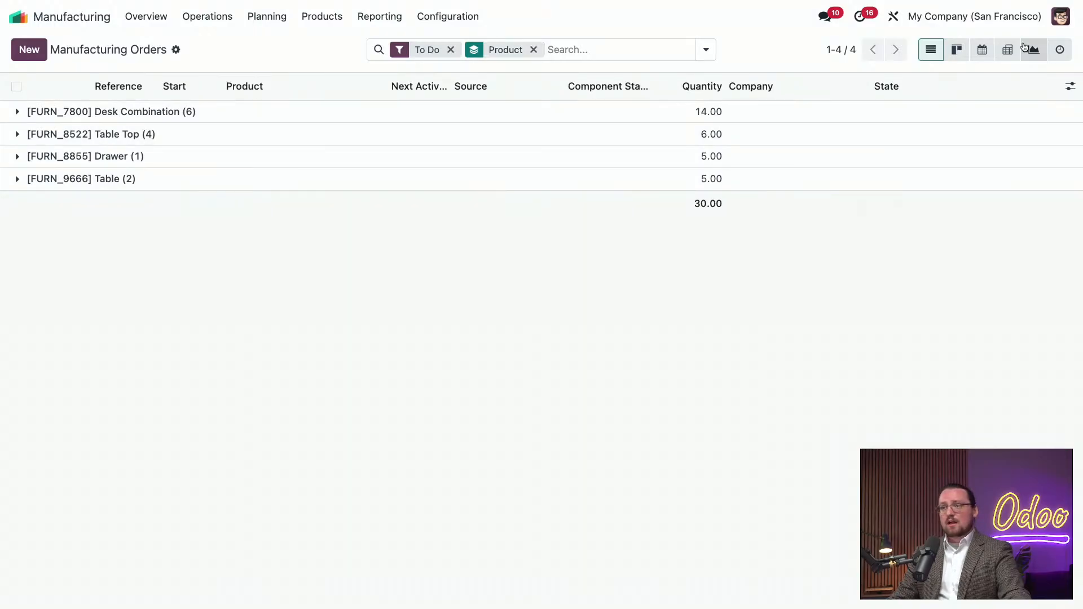
# - Look at the manufacturing orders in the calendar view and in the pivot view
pyautogui.click(982, 50)
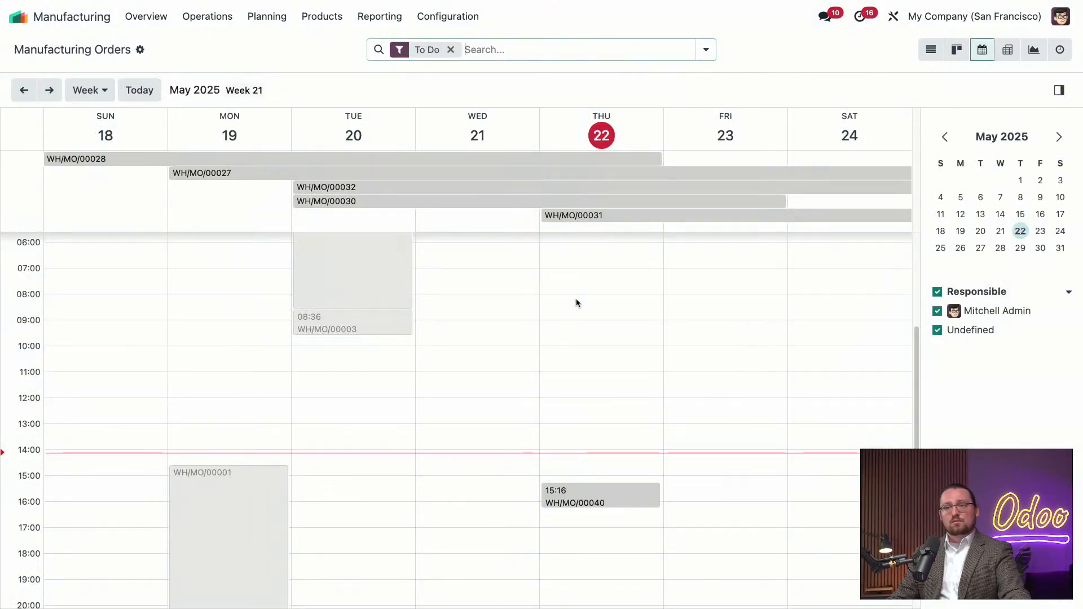
pyautogui.click(1008, 49)
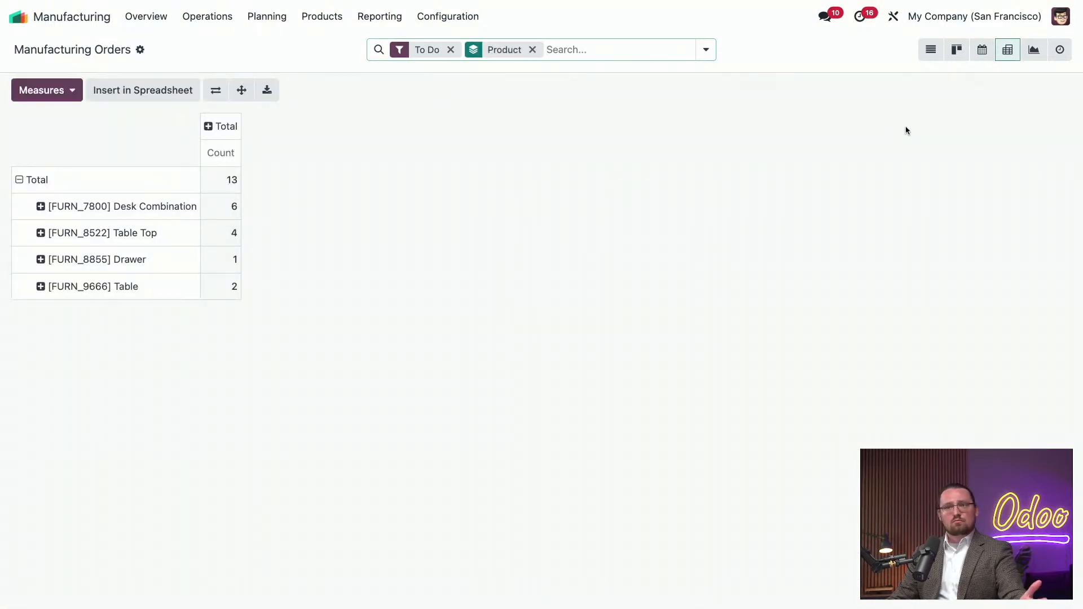
# - Chart the order quantities per product as a pie and inspect the manufacturing orders behind the Table slice
pyautogui.click(1034, 50)
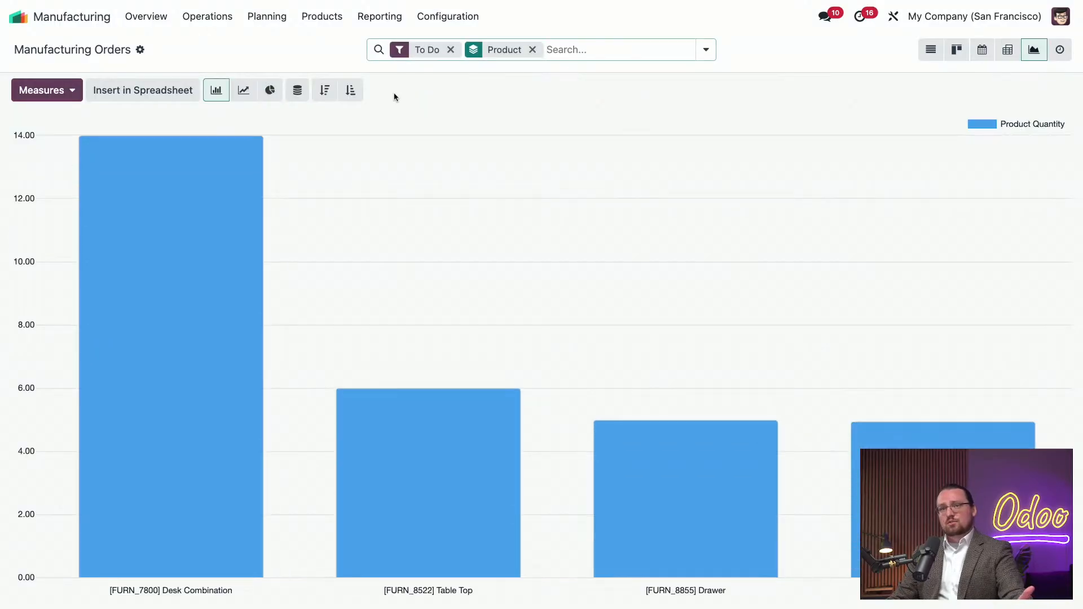
pyautogui.click(270, 91)
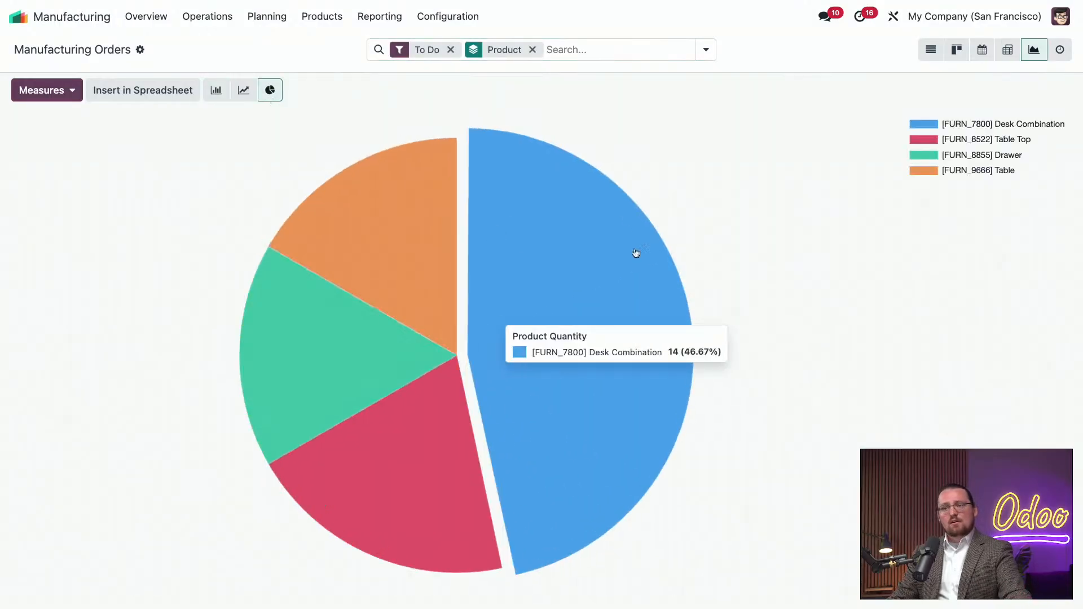
pyautogui.click(414, 222)
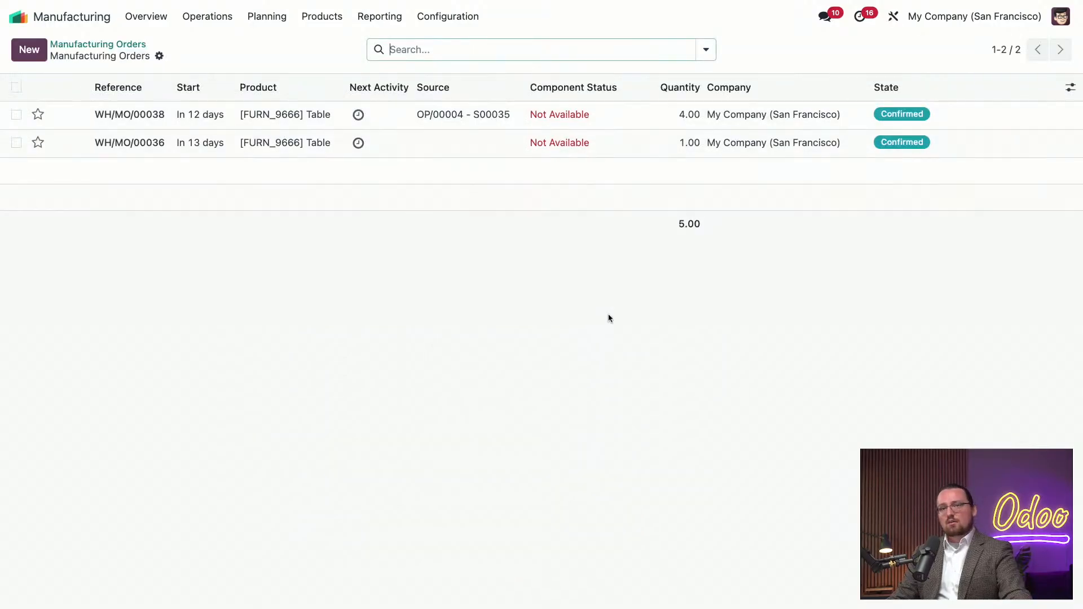
pyautogui.click(68, 44)
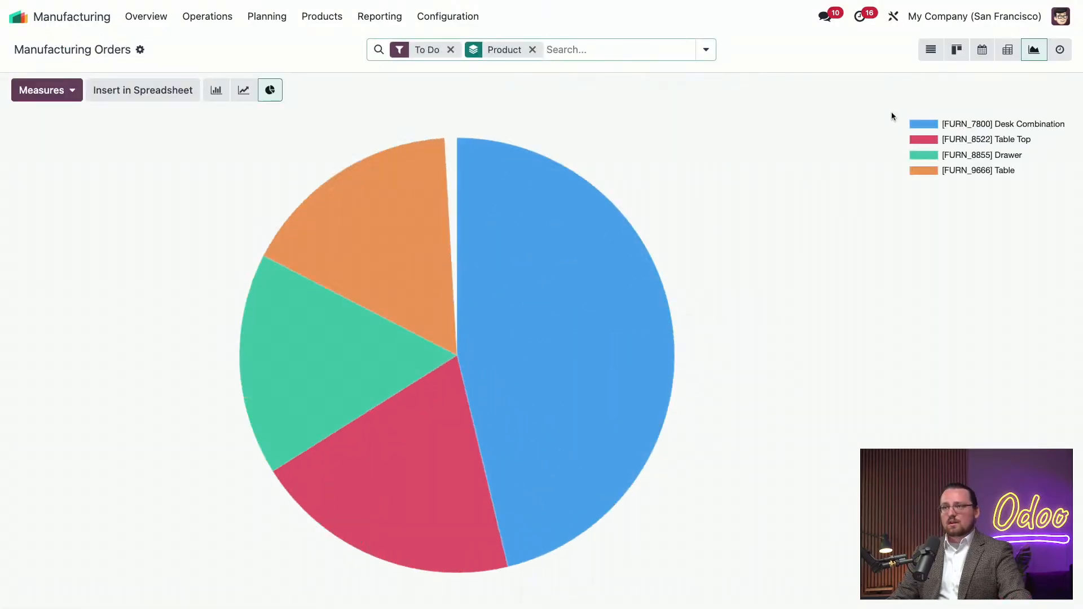
# - Display the grouped manufacturing orders as Kanban cards and inspect the Table Top order scheduled for 05/20/2025
pyautogui.click(931, 51)
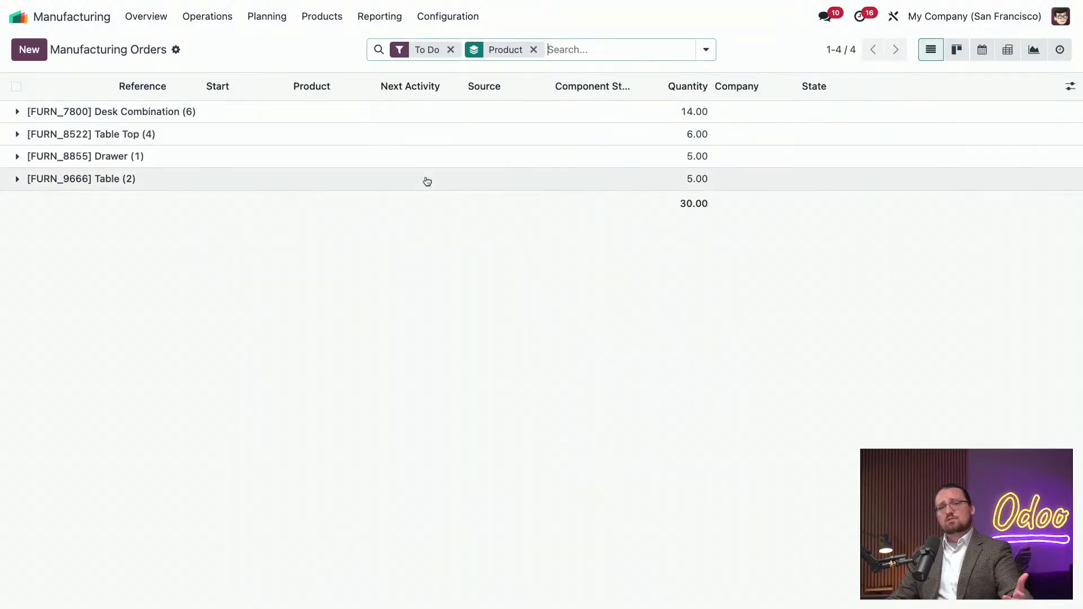
pyautogui.click(957, 50)
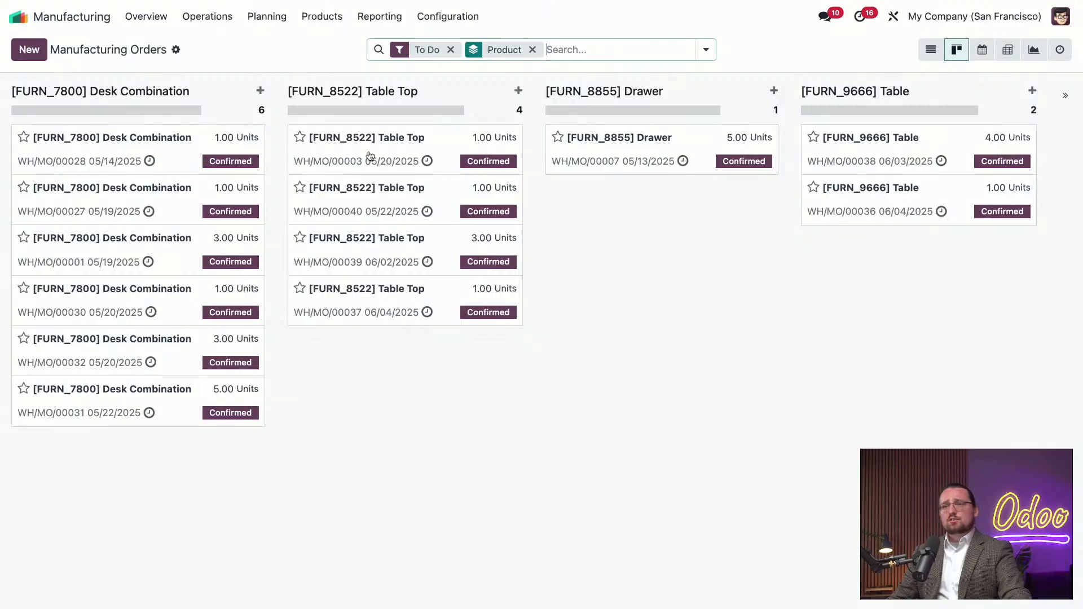
pyautogui.click(430, 140)
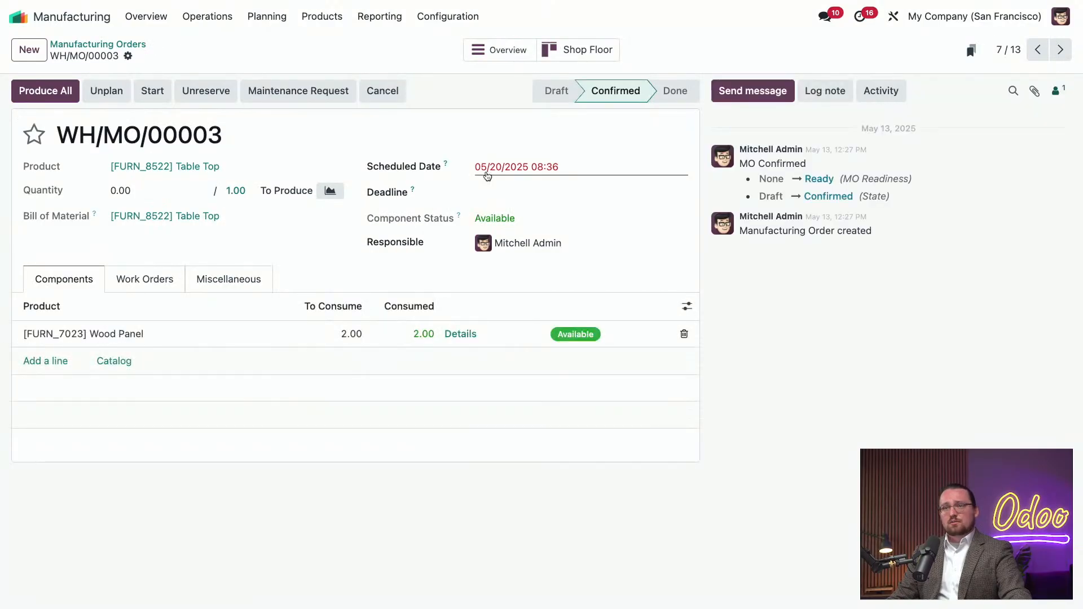
pyautogui.click(128, 44)
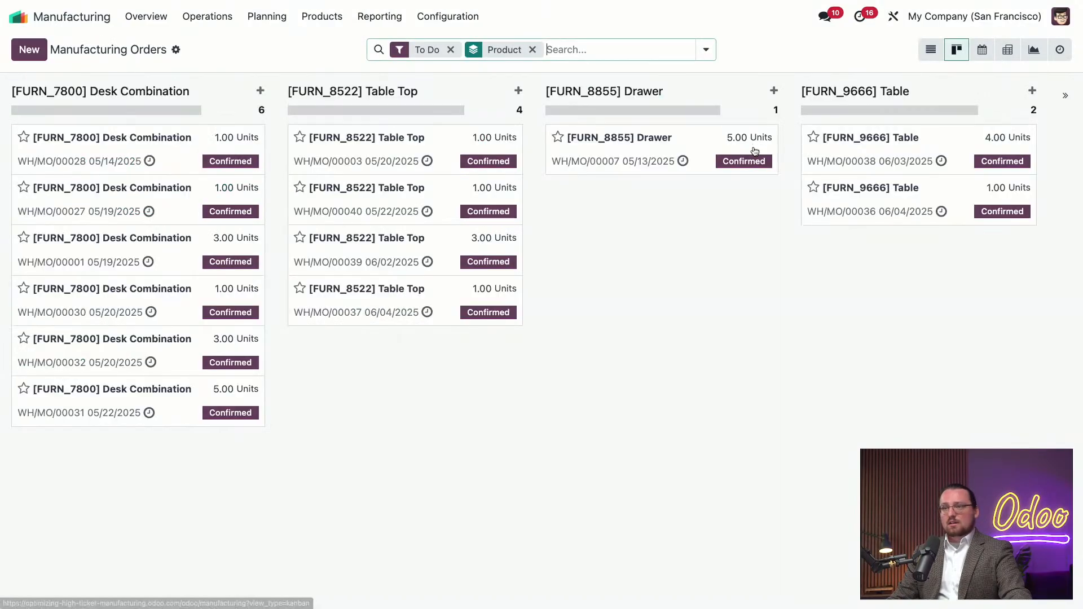
# - Allocate the 4-unit Table manufacturing order by assigning all its quantities to the Azure Interior delivery
pyautogui.click(811, 167)
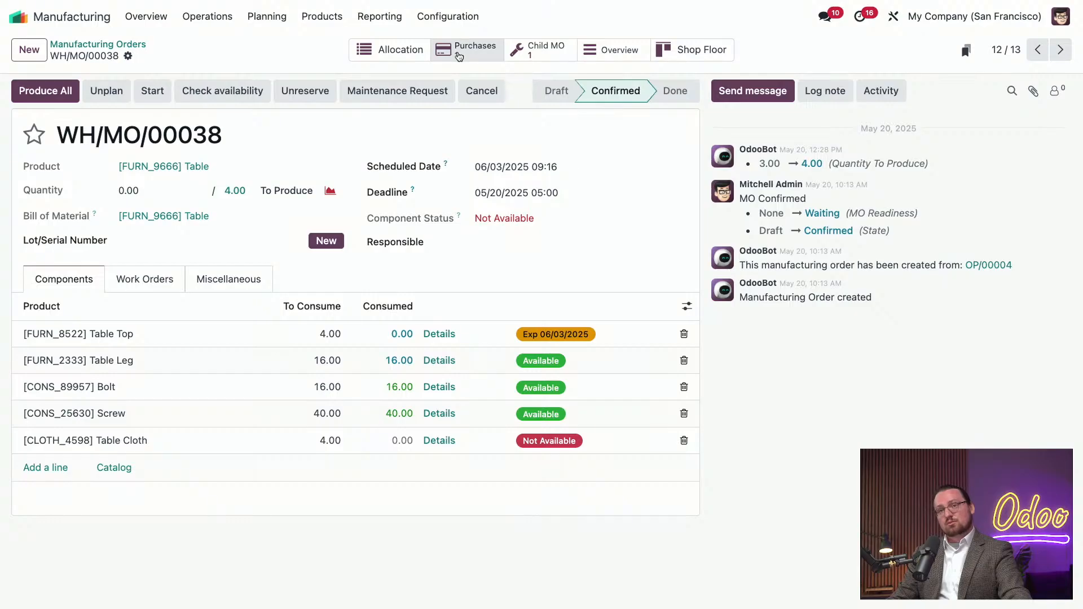
pyautogui.click(392, 56)
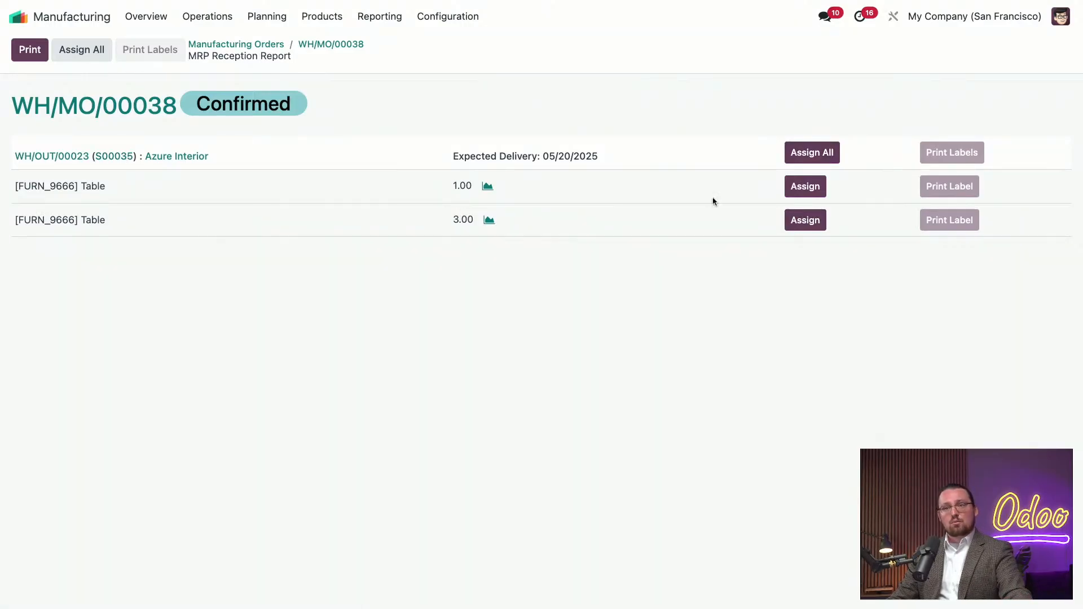
pyautogui.click(829, 153)
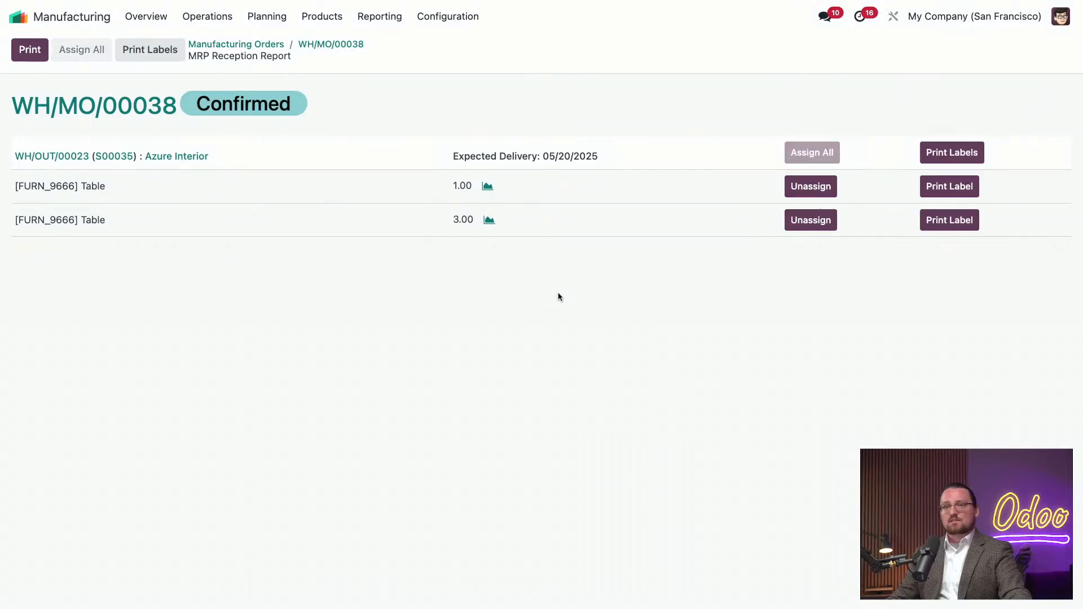
# - Open the linked Azure Interior sales order and preview its customer portal page to check the manufacturing order's date
pyautogui.click(124, 158)
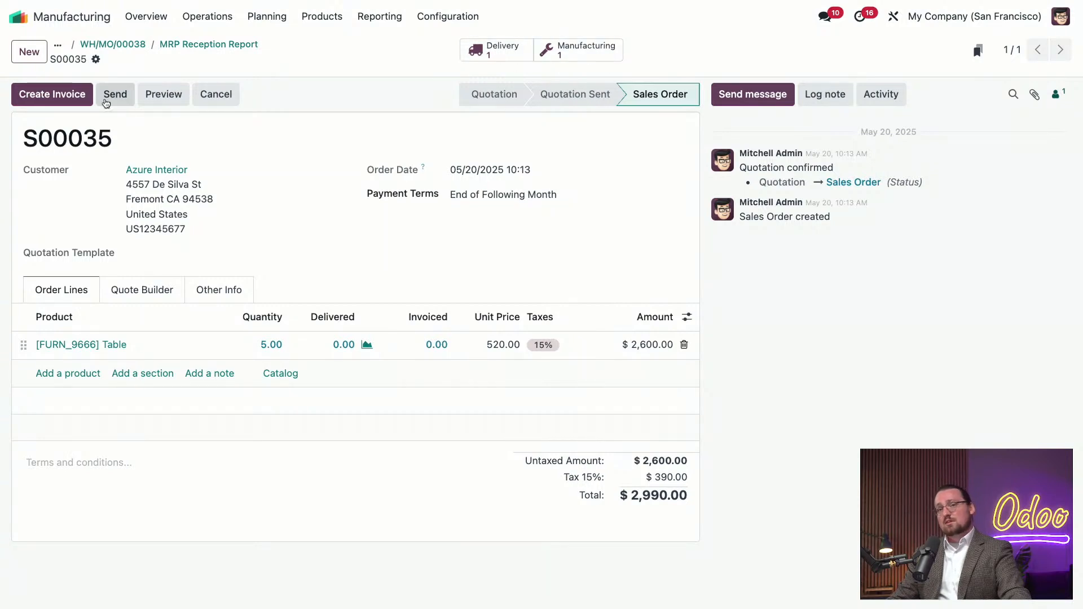
pyautogui.click(165, 95)
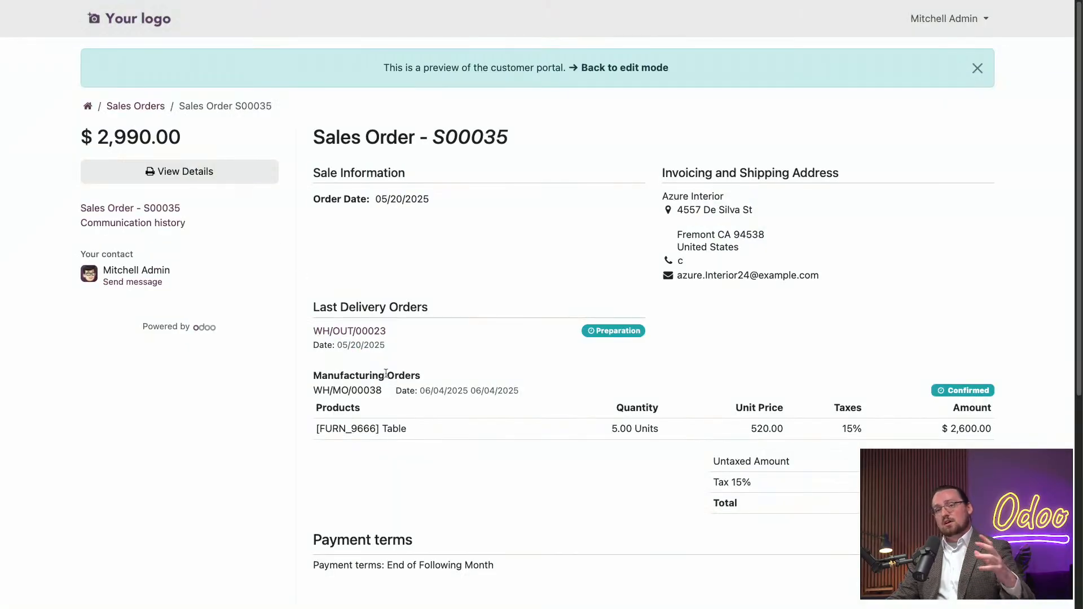
pyautogui.moveTo(528, 395); pyautogui.dragTo(312, 392)
pyautogui.click(362, 391)
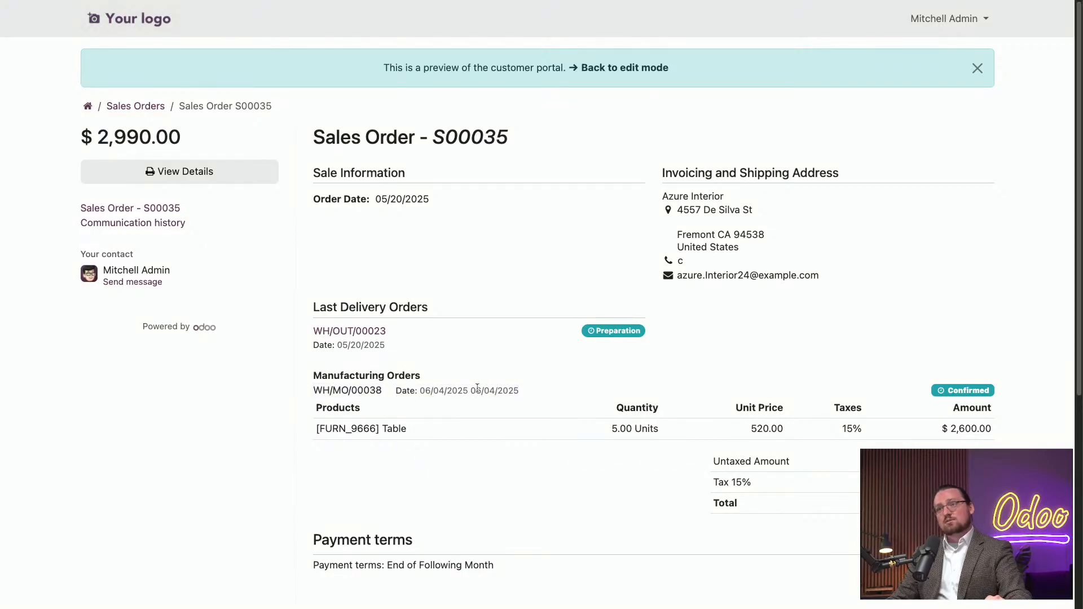
pyautogui.moveTo(305, 5)
pyautogui.click(15, 50)
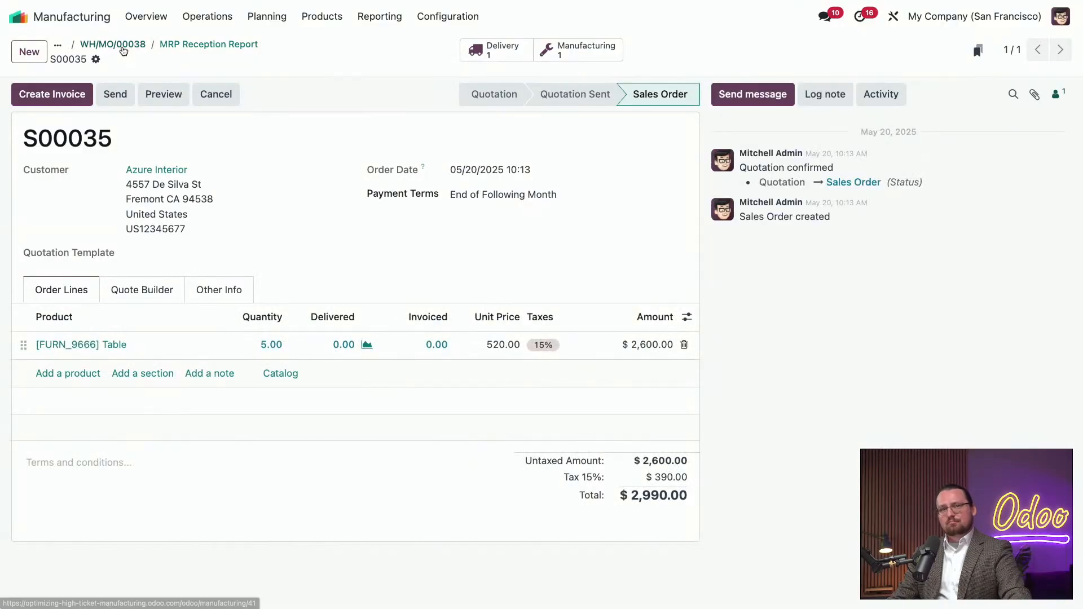
# - Return through the Table manufacturing order to the list of all to-do manufacturing orders
pyautogui.click(121, 47)
pyautogui.click(204, 18)
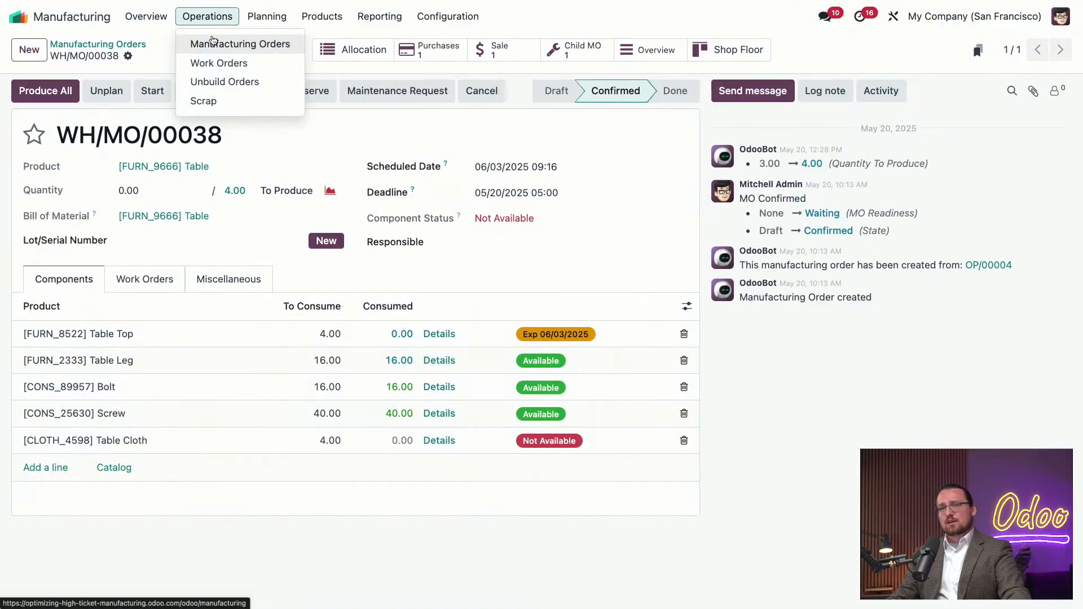
pyautogui.click(213, 43)
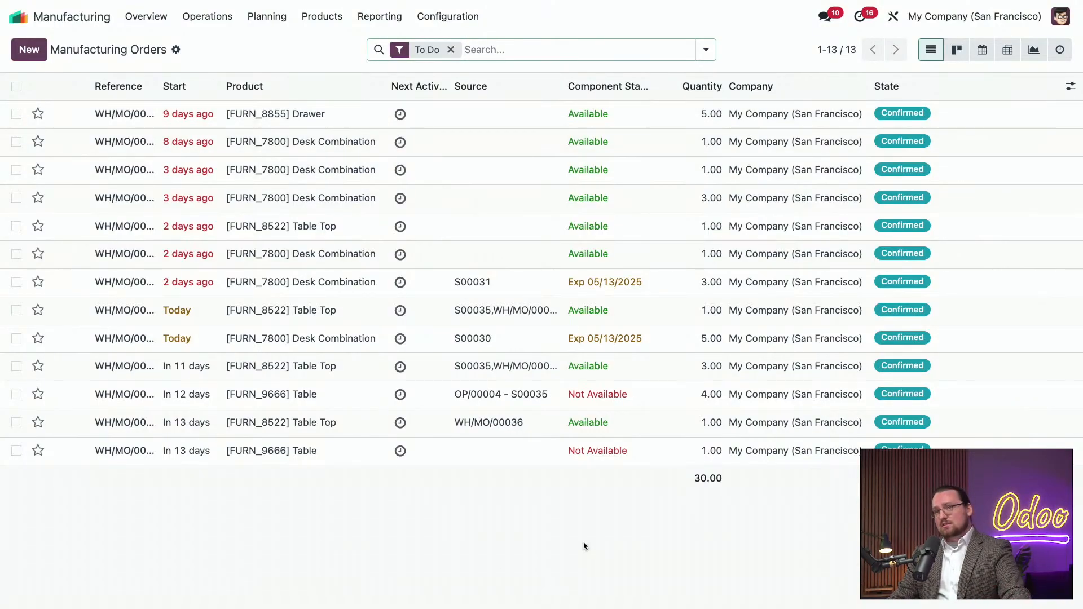
# - Open the work order planning by production and check the August to October 2025 period before returning to May to July
pyautogui.click(17, 85)
pyautogui.click(418, 50)
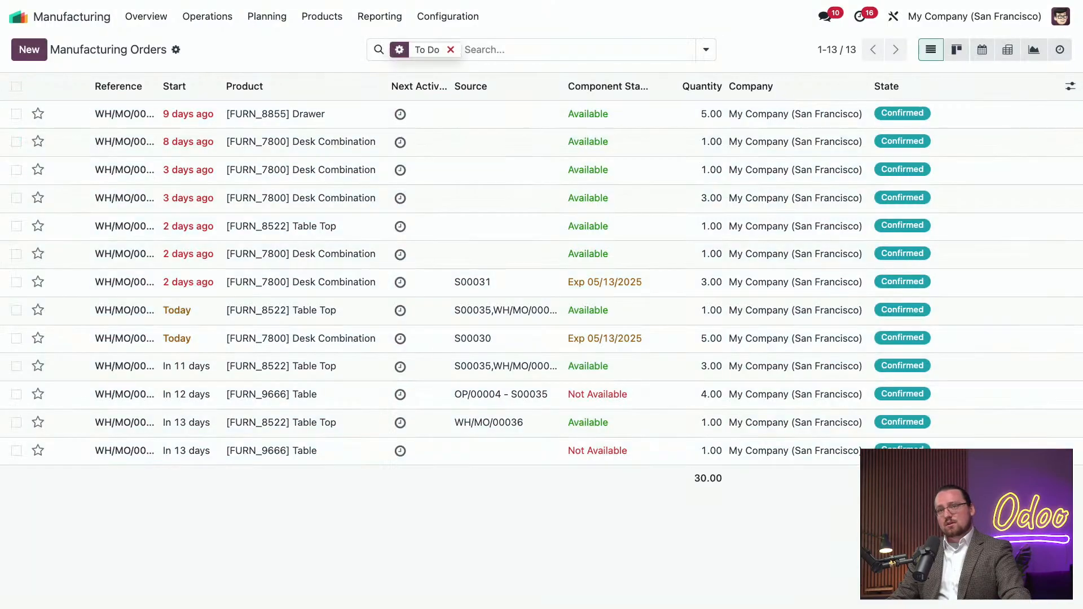
pyautogui.click(259, 23)
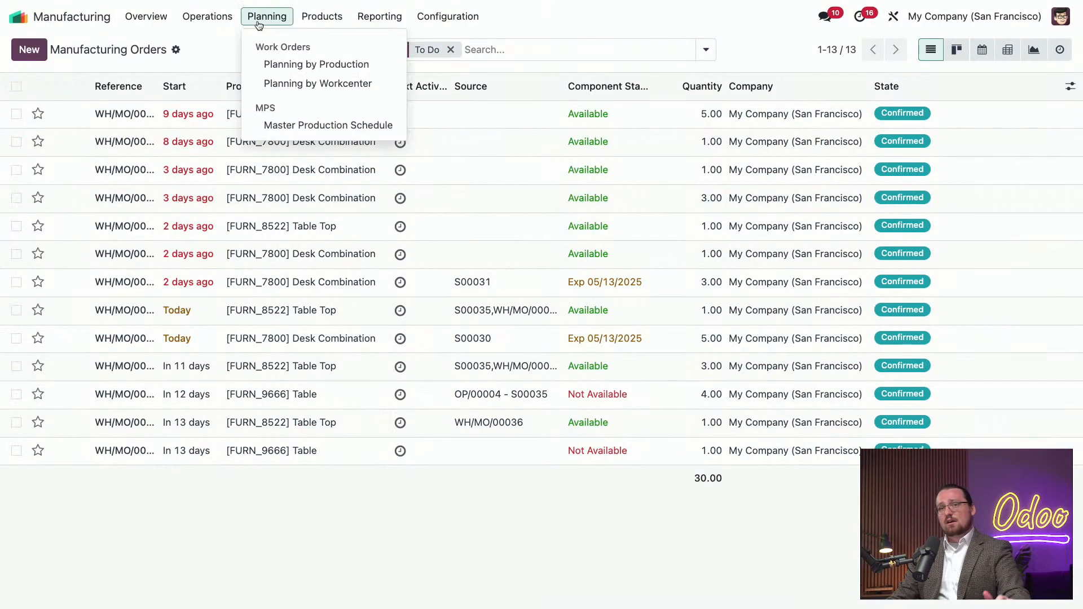
pyautogui.click(281, 64)
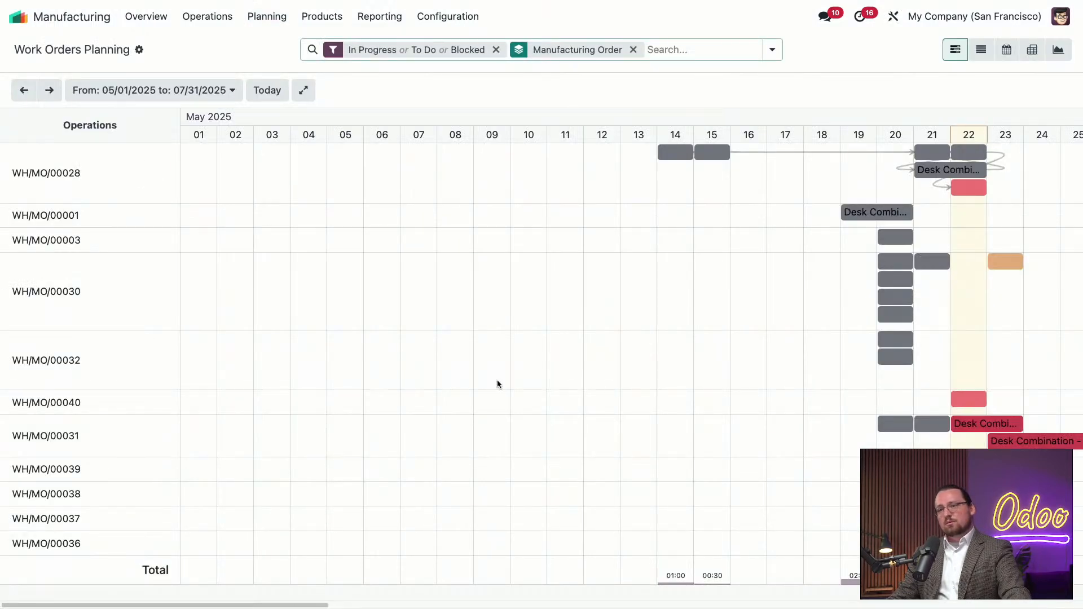
pyautogui.click(49, 90)
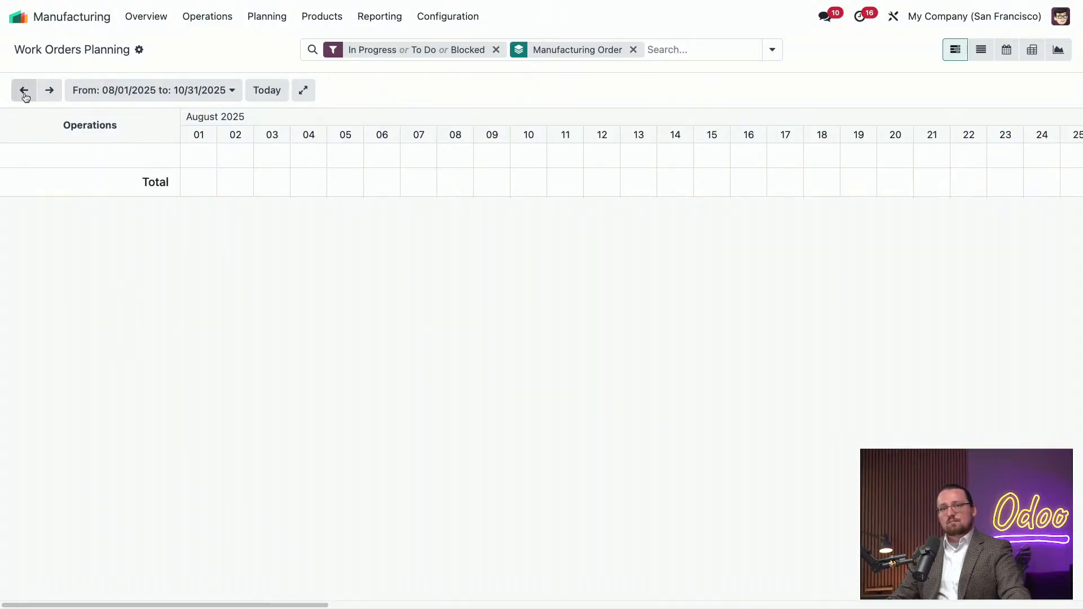
pyautogui.click(24, 90)
# - In the planning by work center, reschedule the WH/MO/00031 Manual Assembly work order to Friday 23 and reassign it to Assembly 2
pyautogui.click(267, 17)
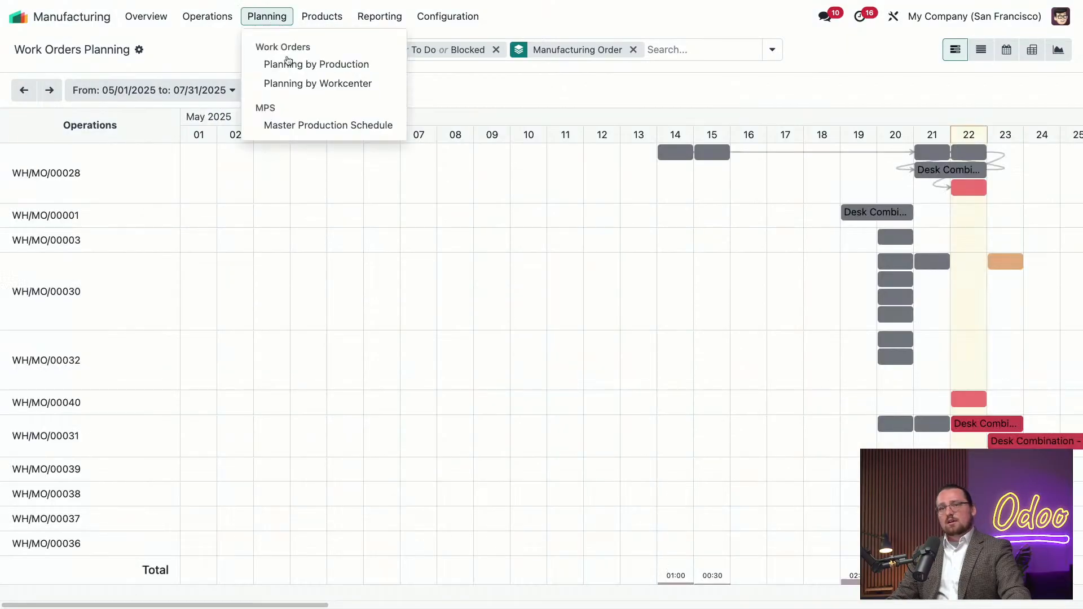
pyautogui.click(316, 85)
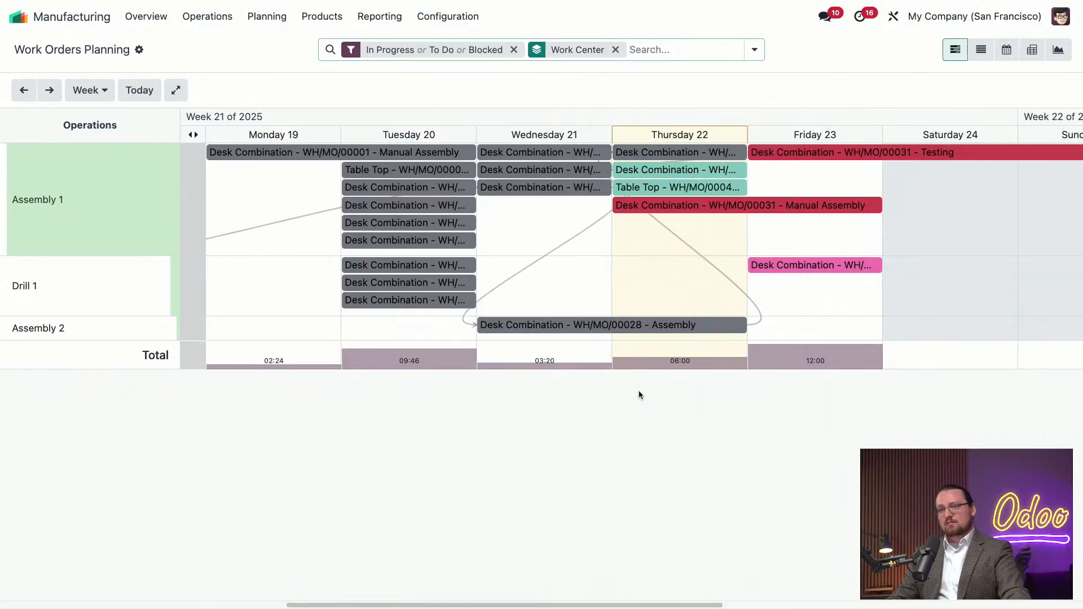
pyautogui.moveTo(723, 206); pyautogui.dragTo(833, 211)
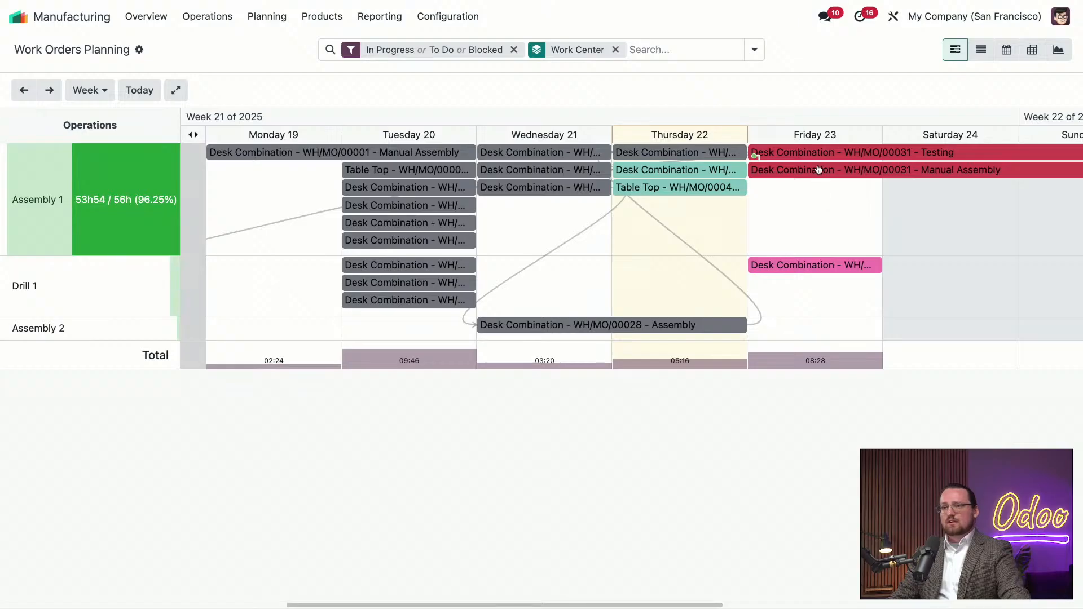
pyautogui.moveTo(819, 169); pyautogui.dragTo(839, 329)
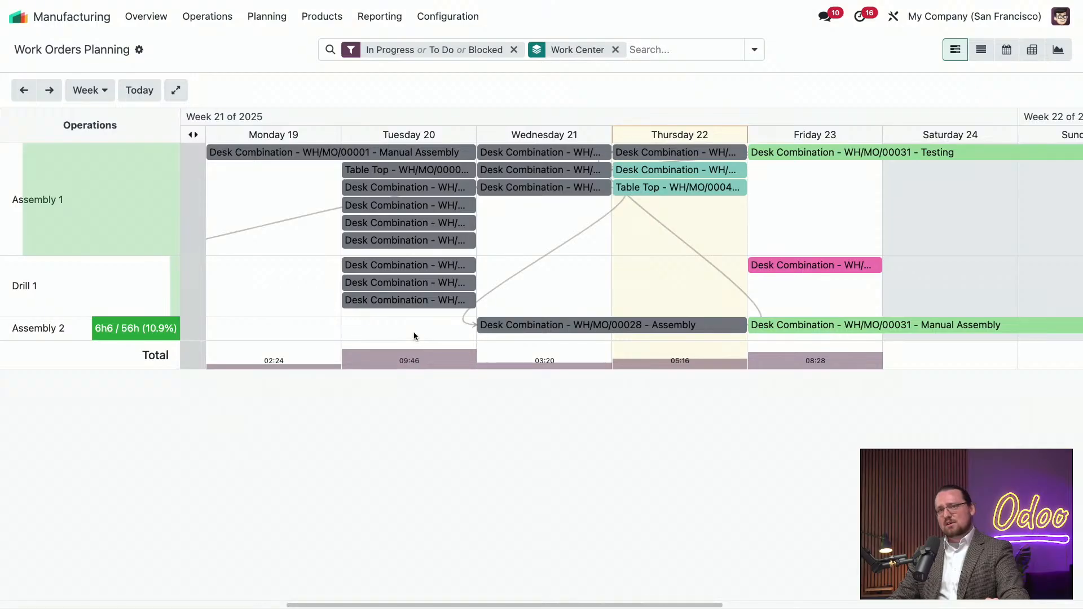
# - Open the Assembly 1 work center and review its product capacities, equipment, maintenance, IoT triggers and general information
pyautogui.click(446, 17)
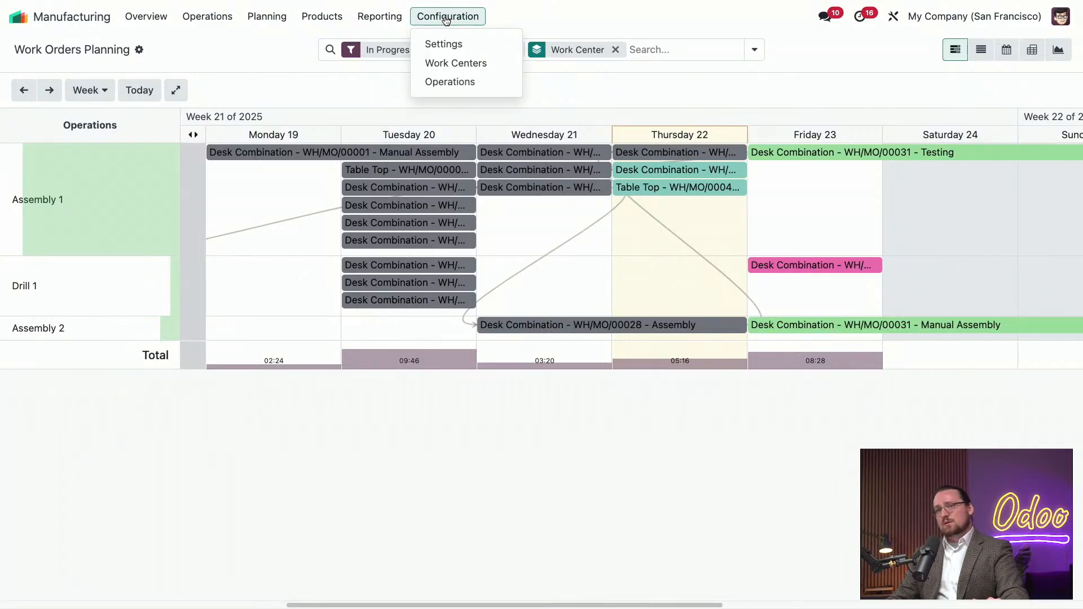
pyautogui.click(451, 63)
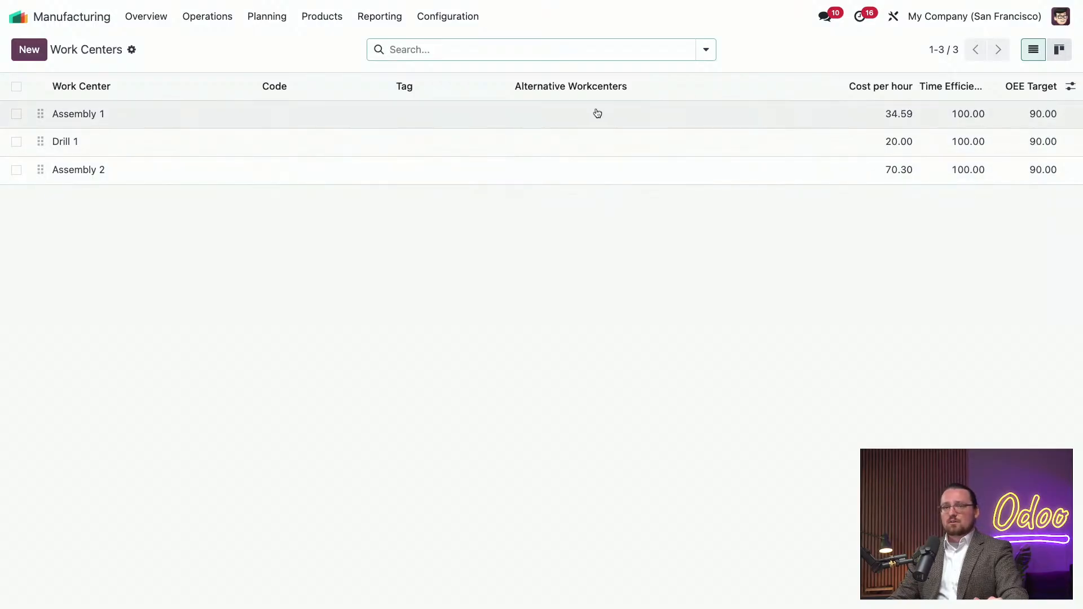
pyautogui.click(600, 114)
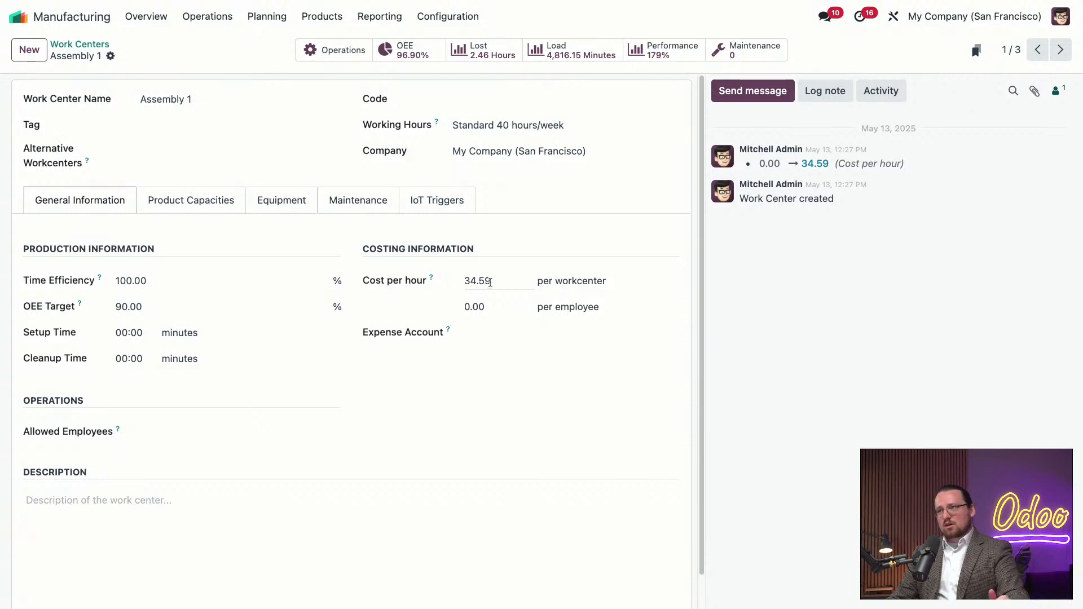
pyautogui.click(205, 203)
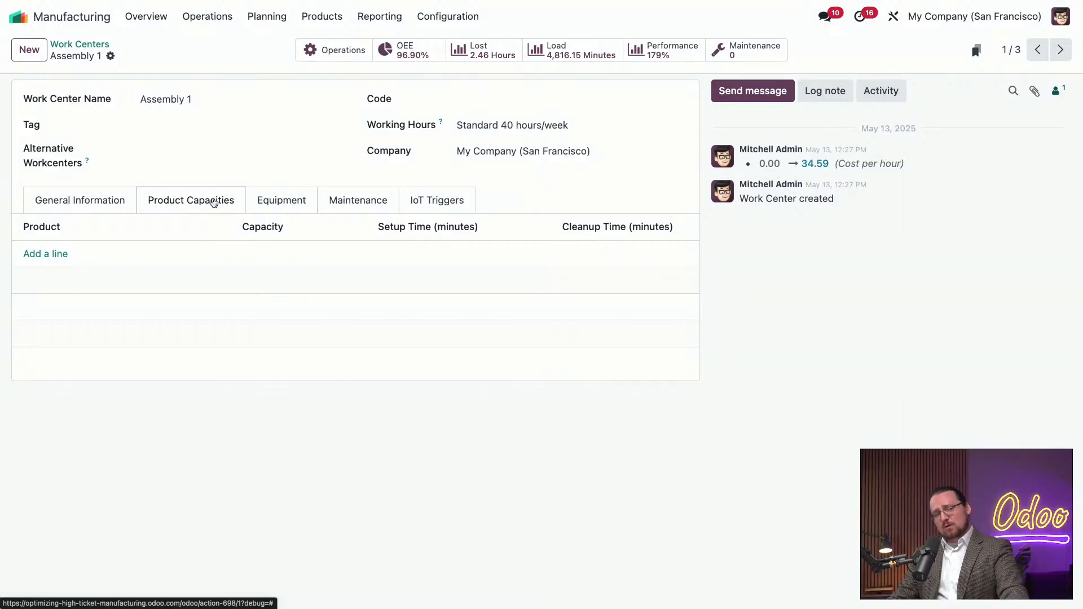
pyautogui.click(262, 209)
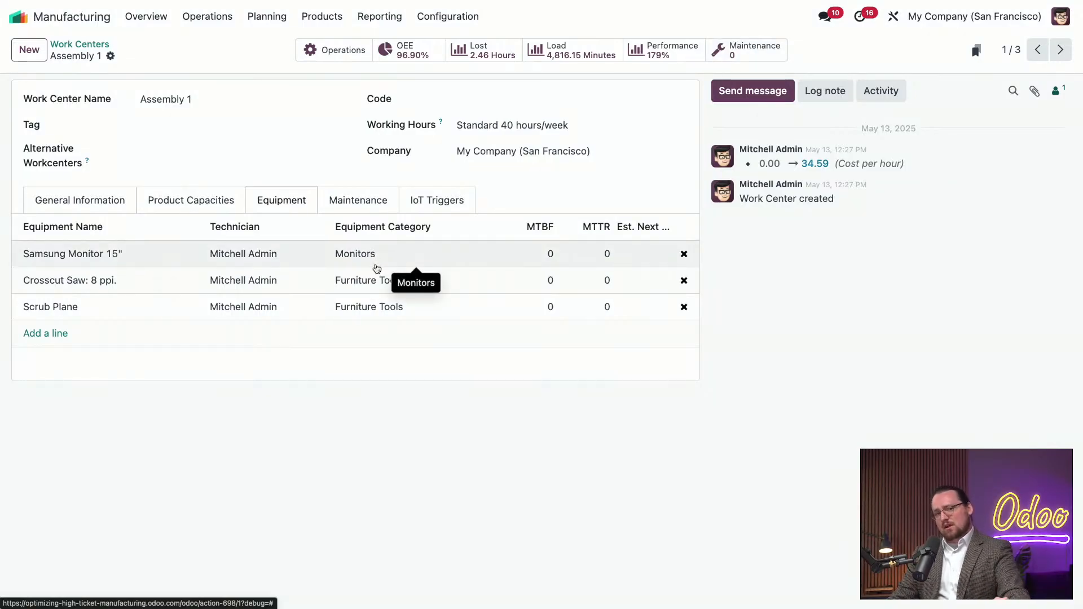
pyautogui.click(350, 214)
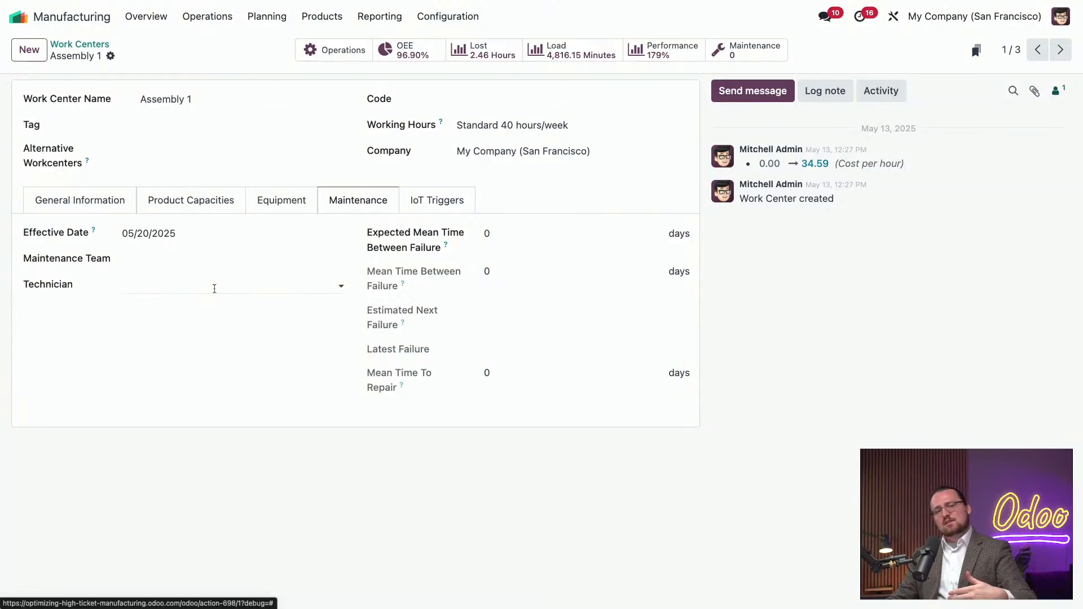
pyautogui.click(434, 205)
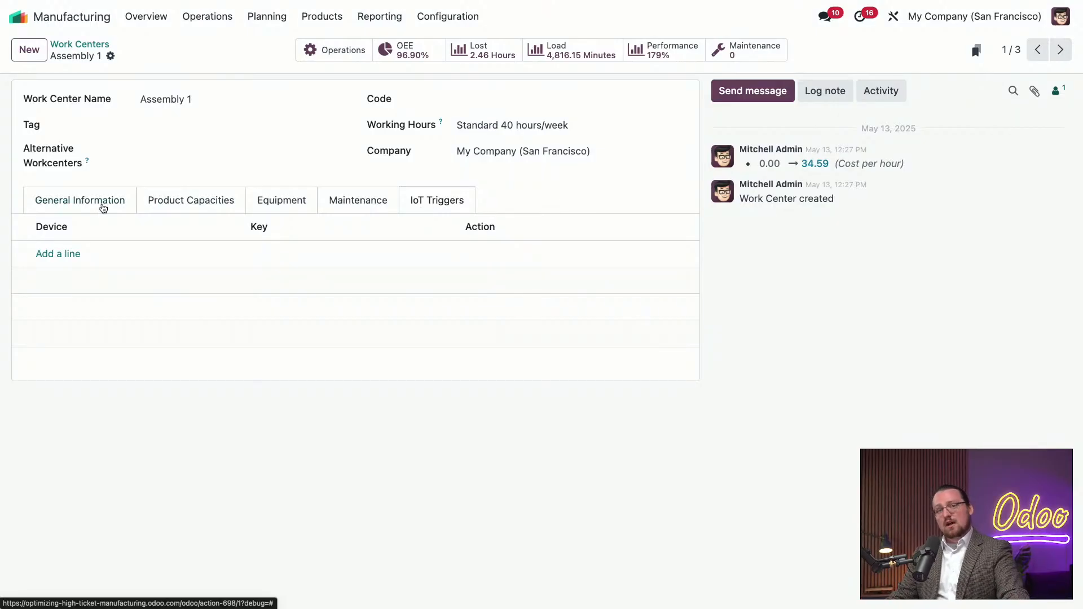
pyautogui.click(102, 209)
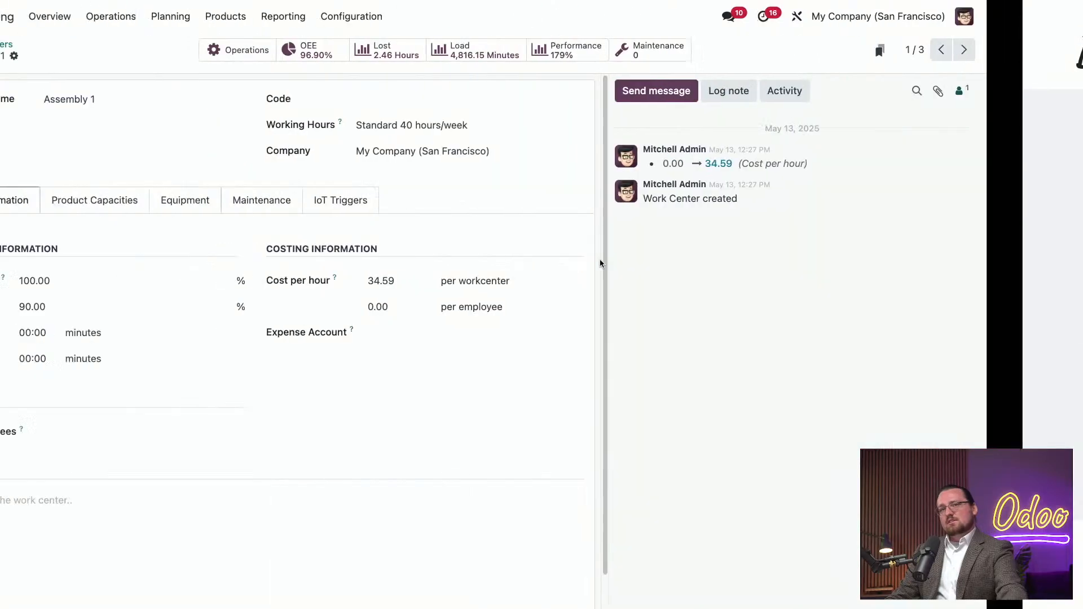
# - Review the work orders grouped by manufacturing order with WH/MO/00028 expanded, and view the work orders on the calendar
pyautogui.click(233, 23)
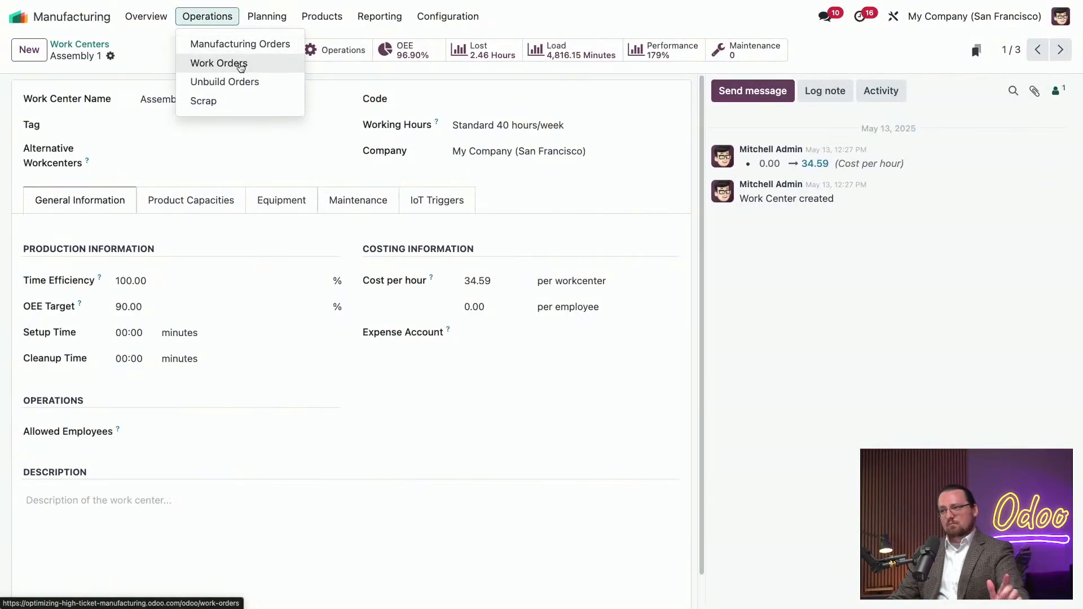
pyautogui.click(240, 65)
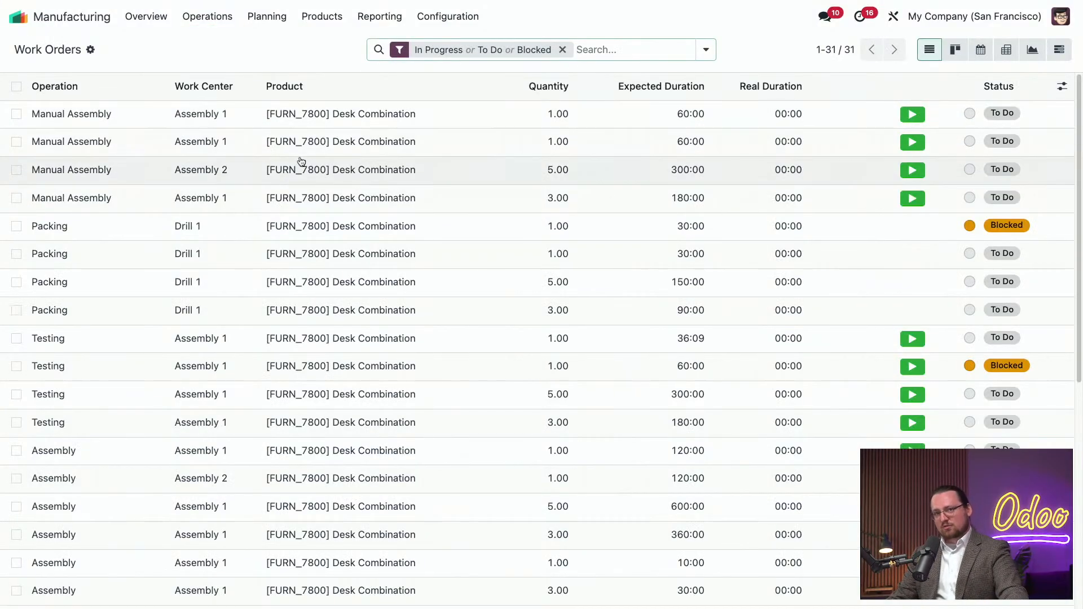
pyautogui.click(705, 51)
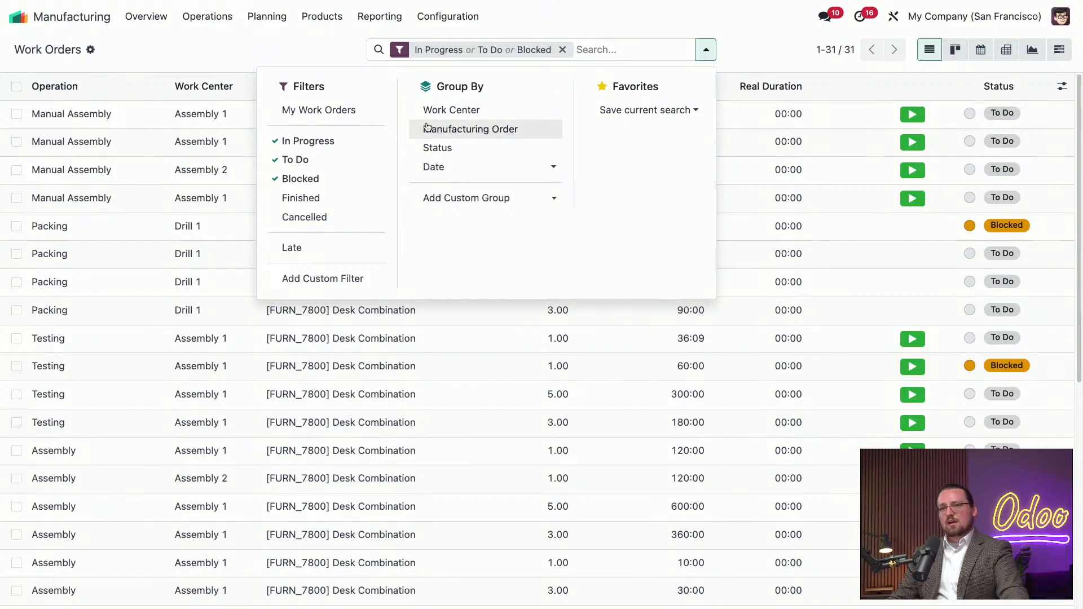
pyautogui.click(483, 127)
pyautogui.click(292, 35)
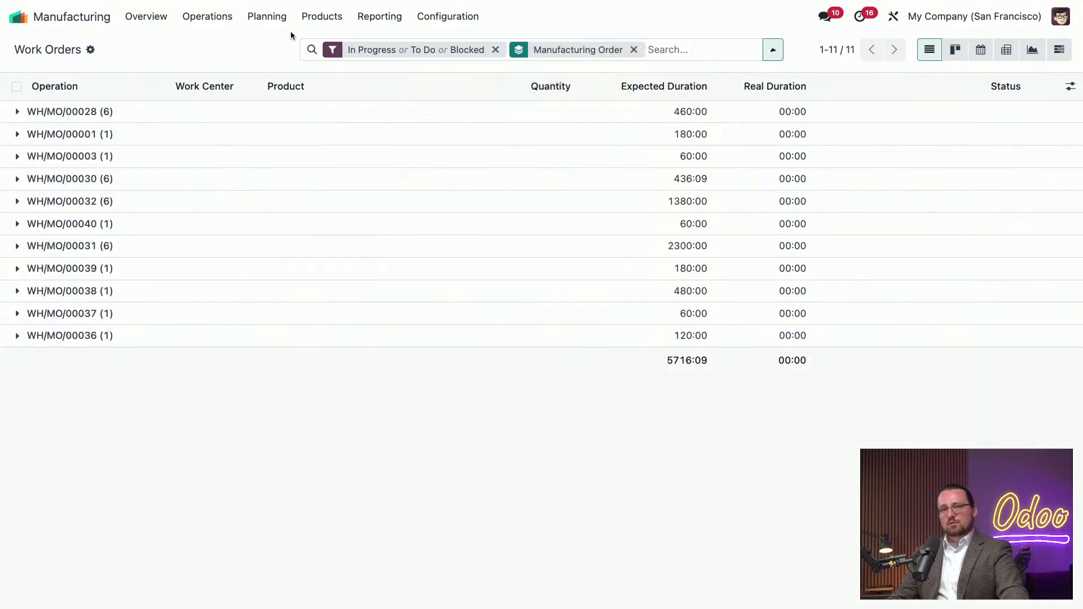
pyautogui.click(152, 113)
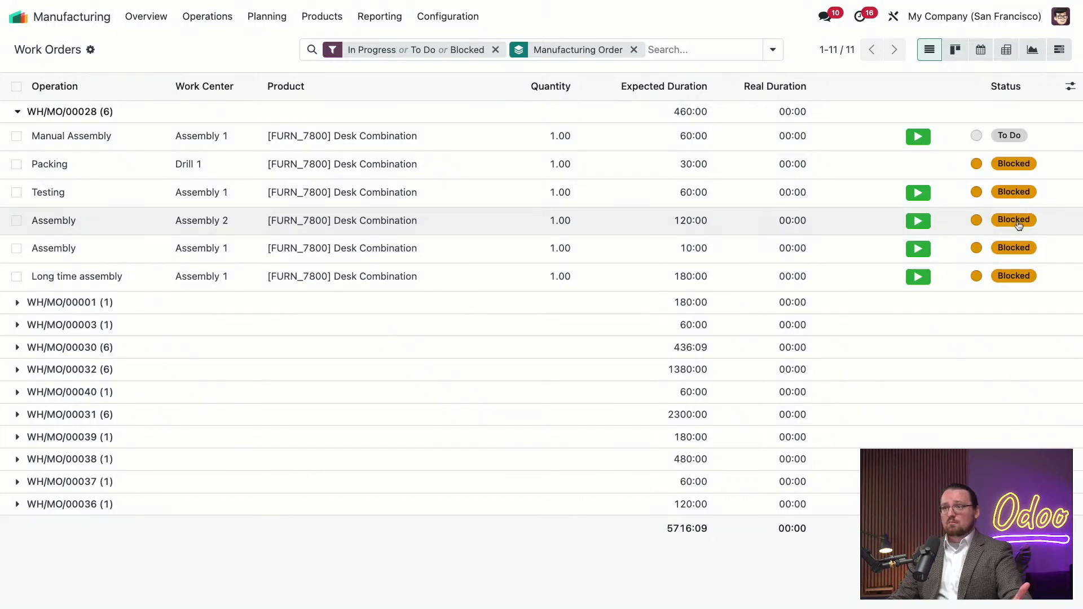
pyautogui.click(981, 49)
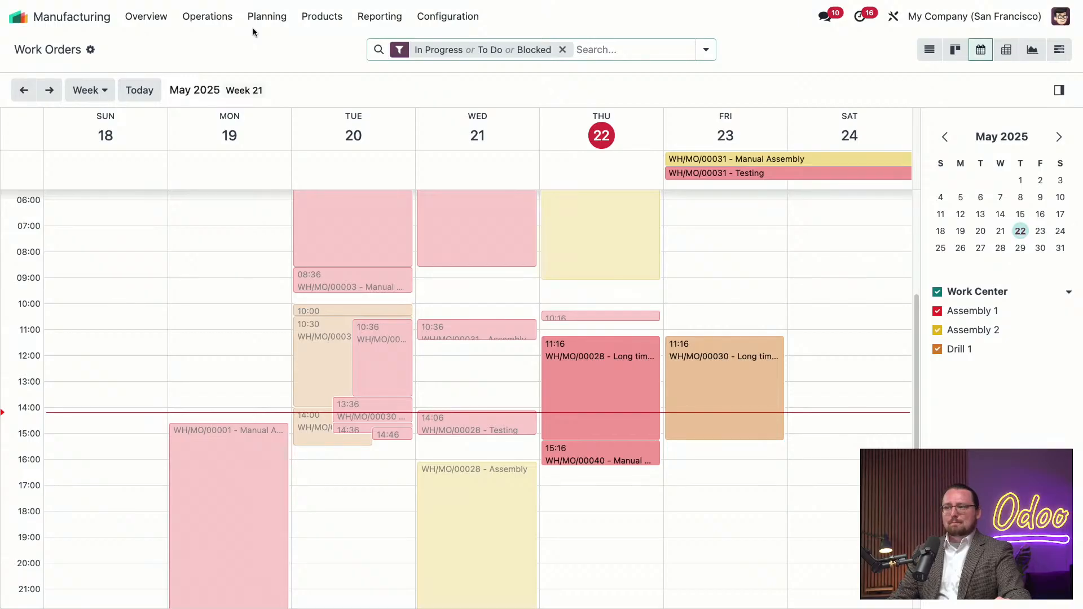
# - Open the Master Production Schedule and start adding the product [FURN_9666] Table with its [FURN_9666] Table bill of materials
pyautogui.click(234, 20)
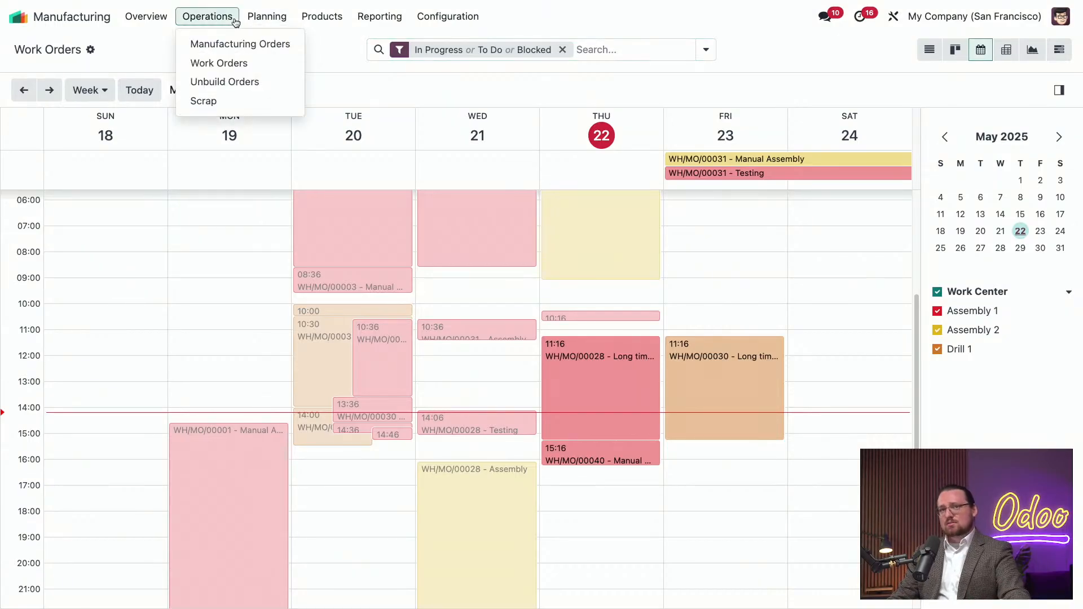
pyautogui.moveTo(269, 18)
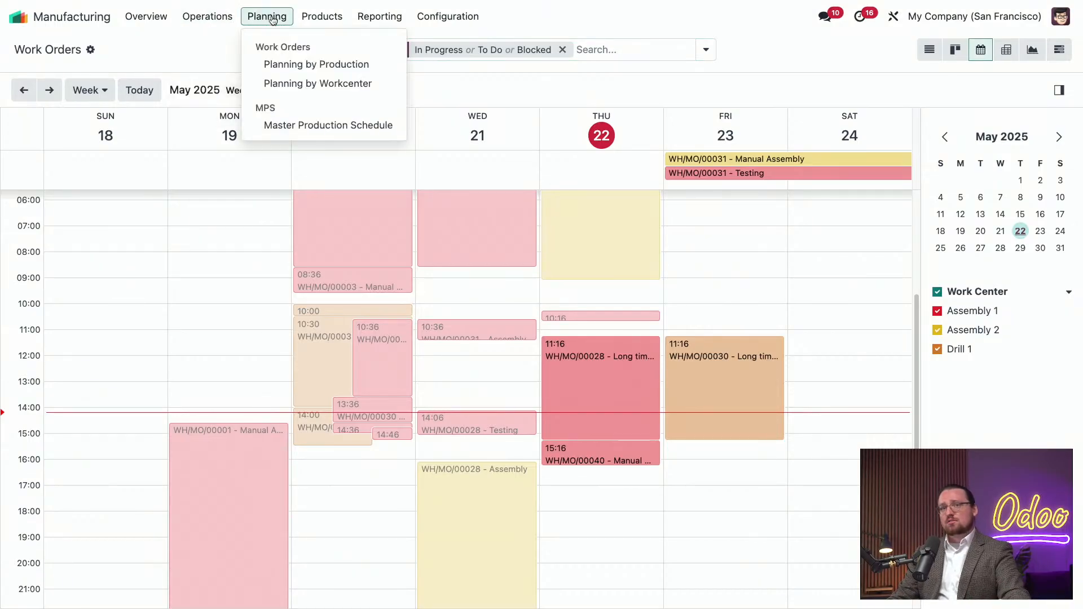
pyautogui.click(292, 125)
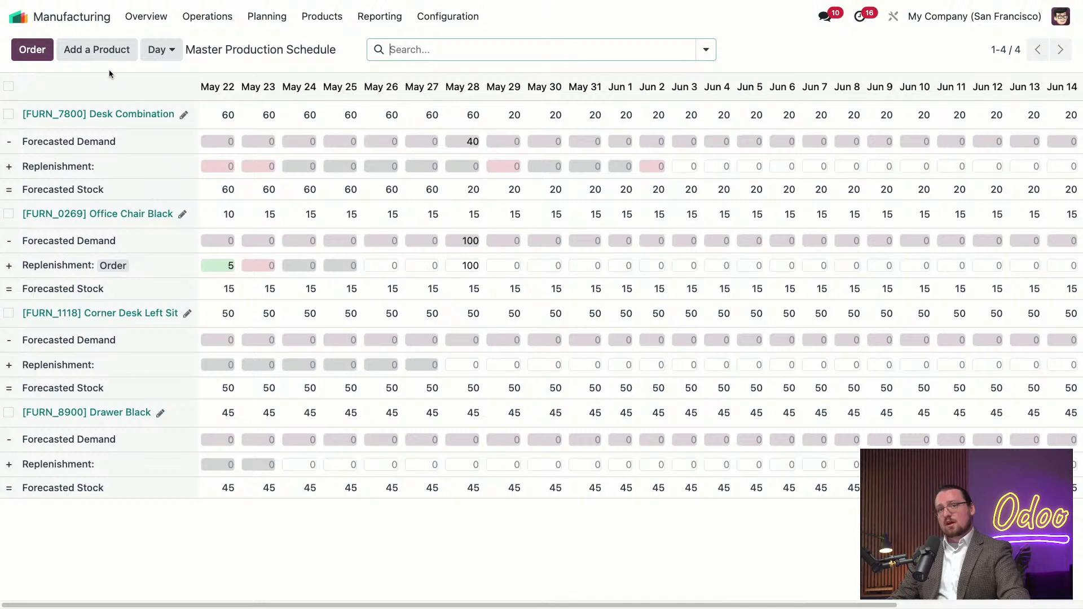
pyautogui.click(102, 54)
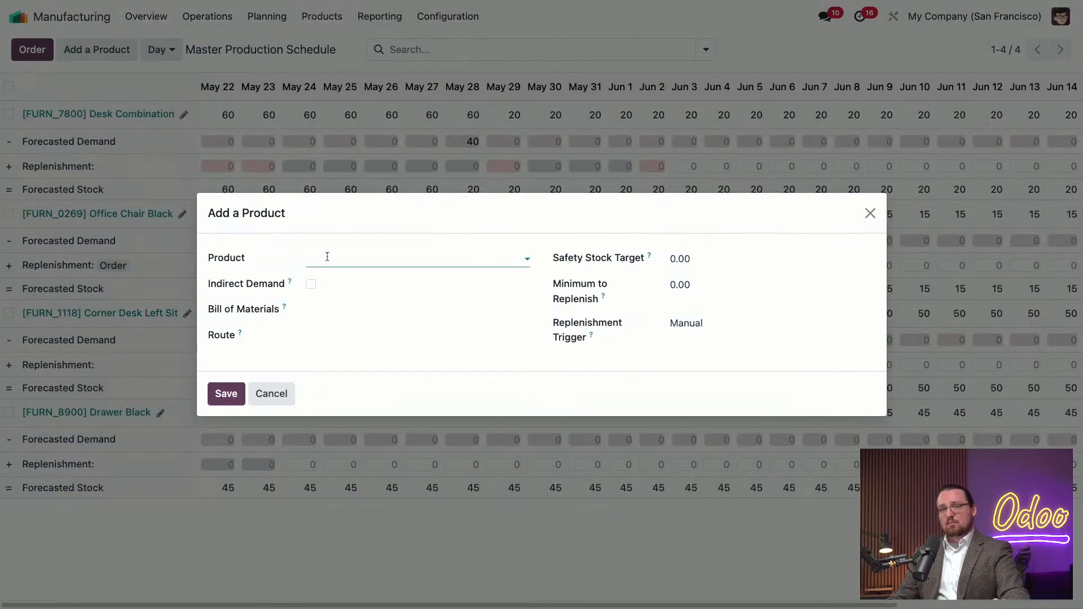
pyautogui.click(326, 257)
pyautogui.write('tab')
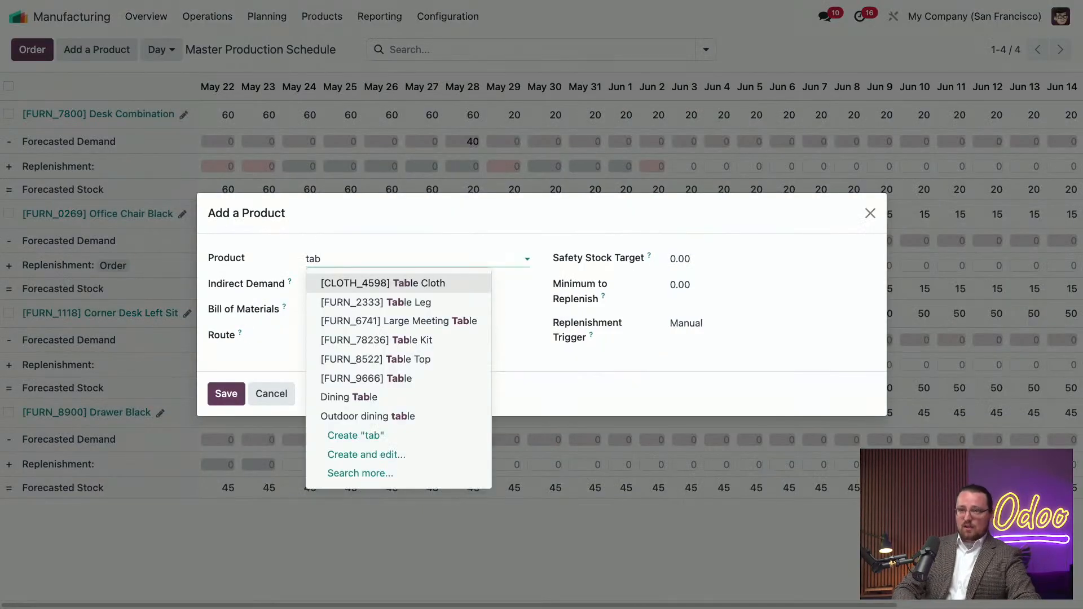
pyautogui.write('le')
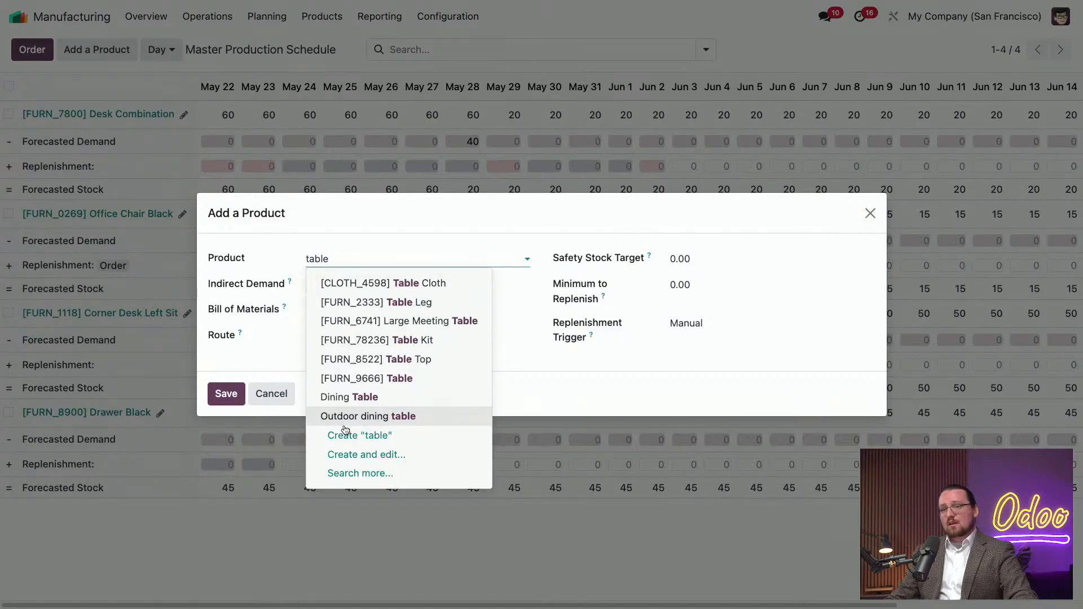
pyautogui.click(390, 378)
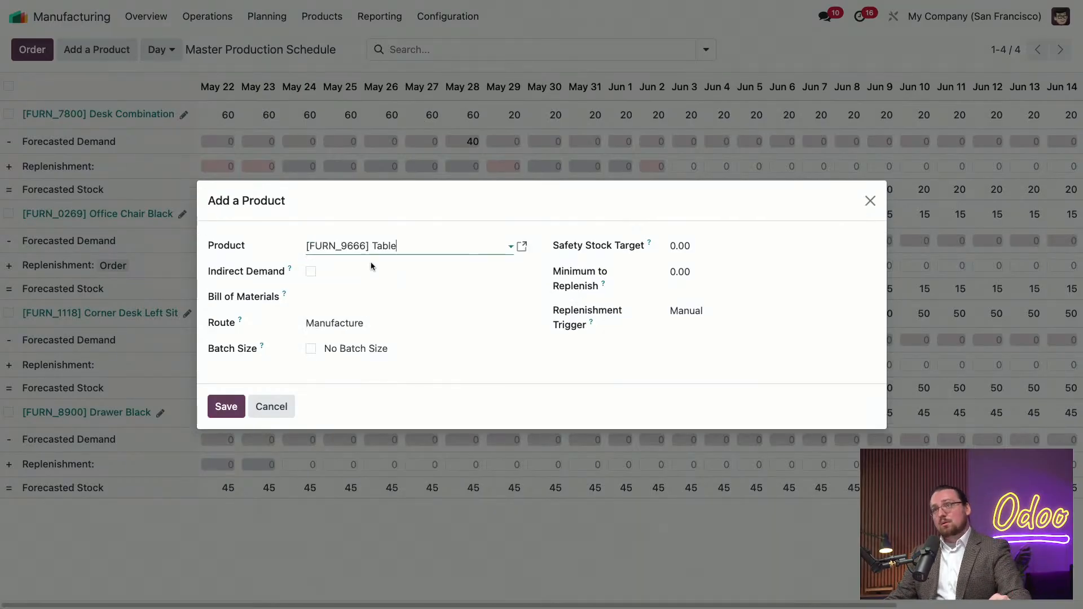
pyautogui.click(357, 298)
pyautogui.click(358, 321)
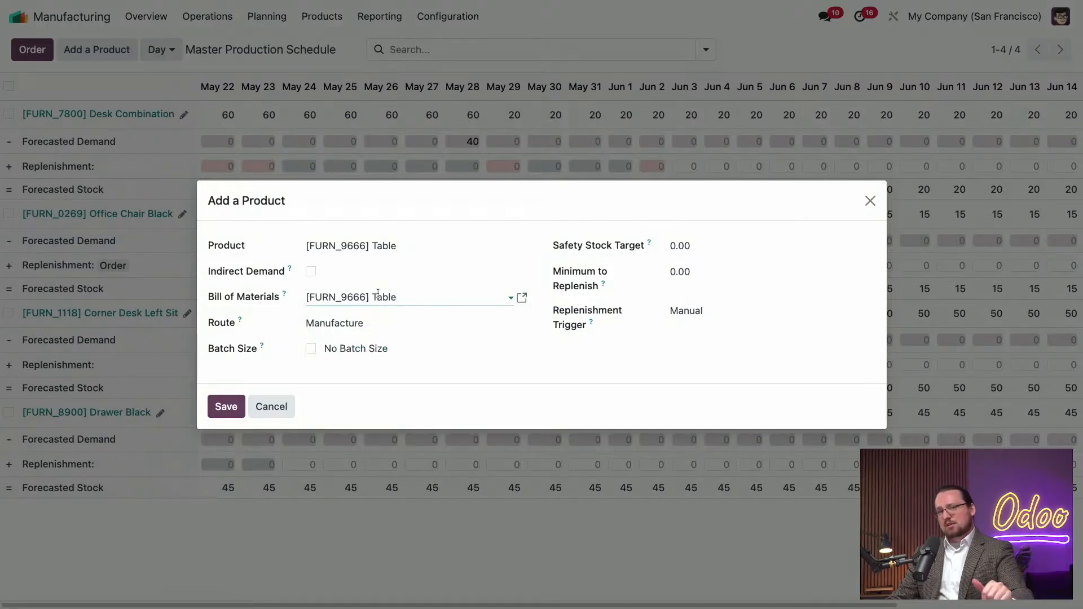
# - Enable a batch size of 5 for the Table, set its safety stock target to 100, and save it to the schedule
pyautogui.click(311, 348)
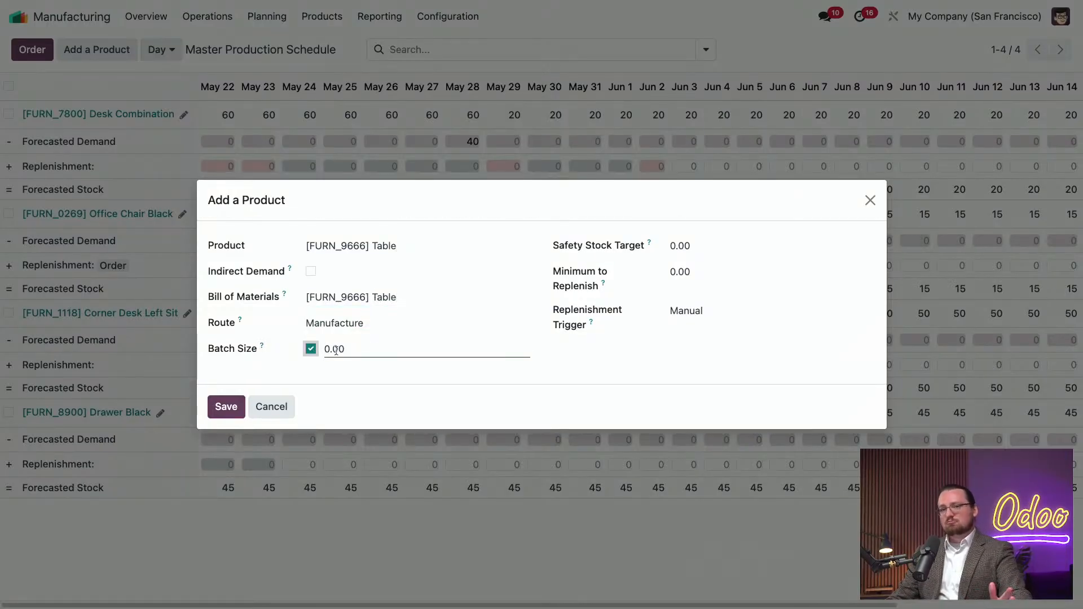
pyautogui.click(371, 357)
pyautogui.write('5')
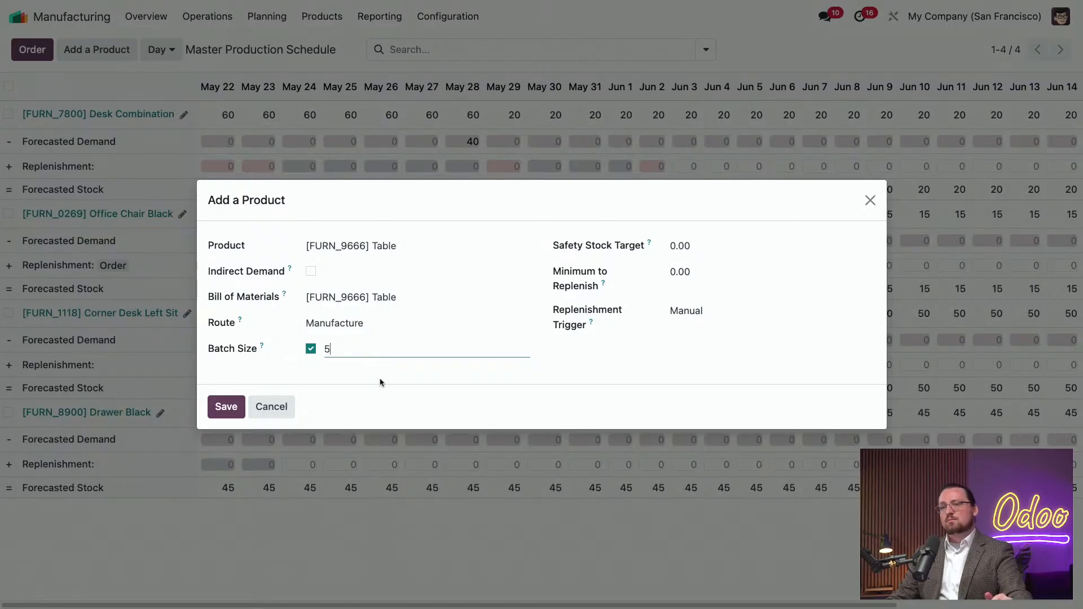
pyautogui.press('Tab')
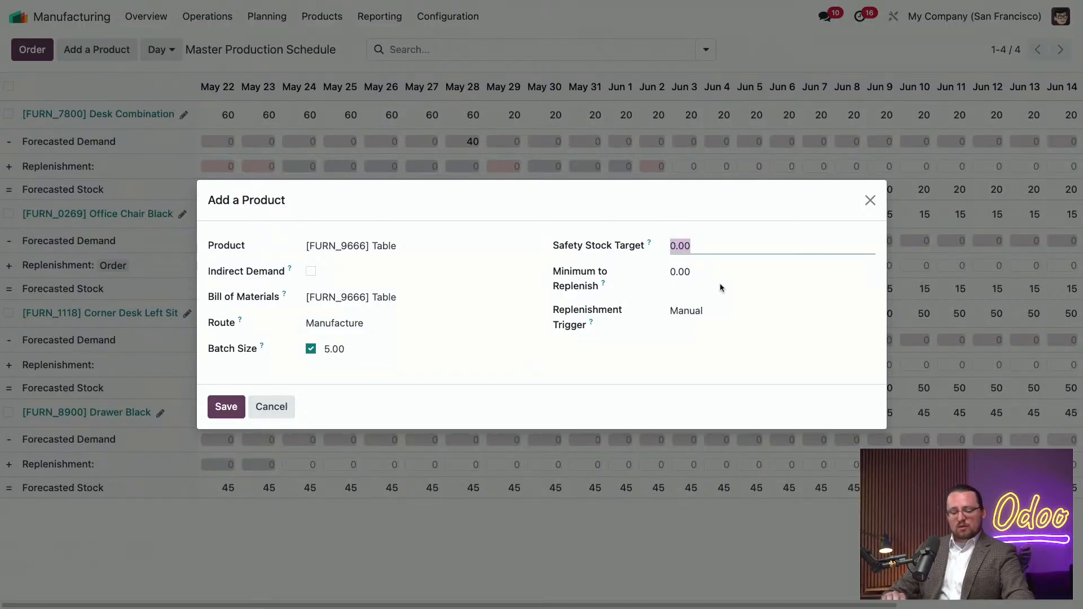
pyautogui.write('1')
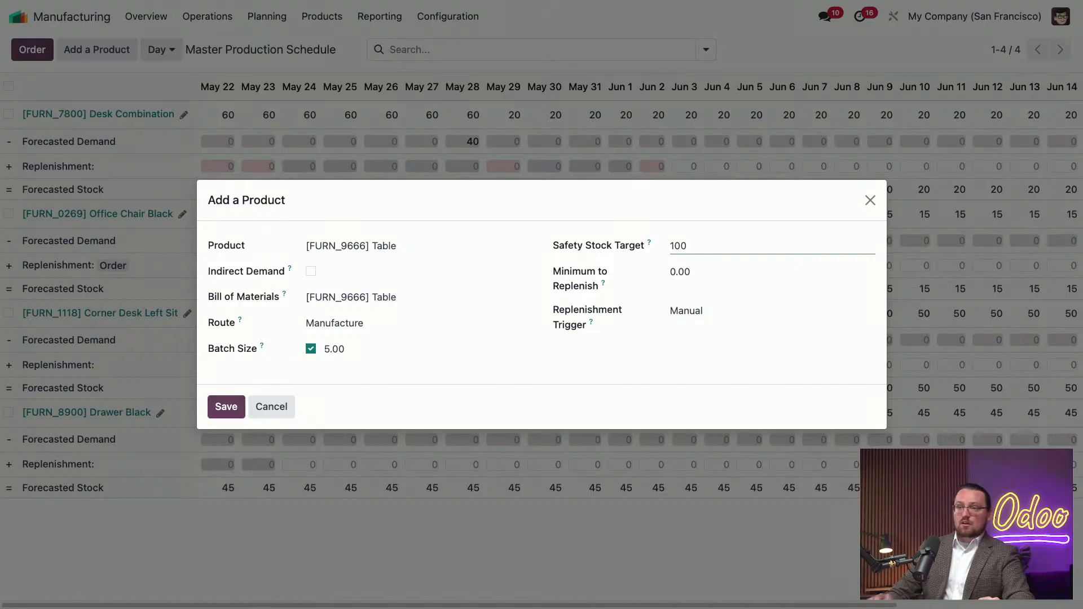
pyautogui.click(663, 389)
pyautogui.click(228, 404)
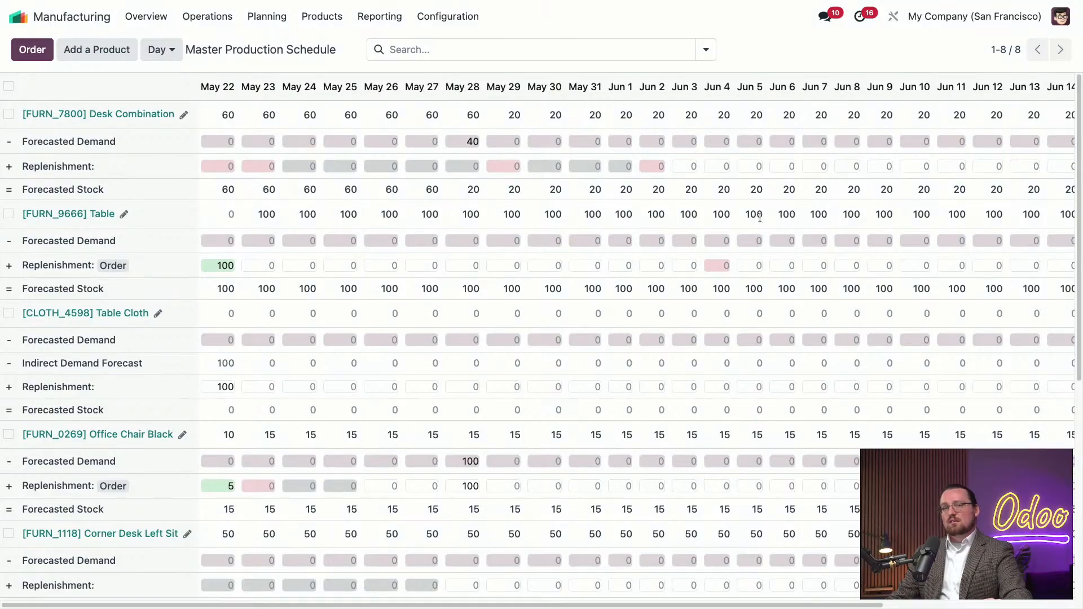
# - Order the due replenishments in the Master Production Schedule, and plan all To Do manufacturing orders
pyautogui.click(32, 50)
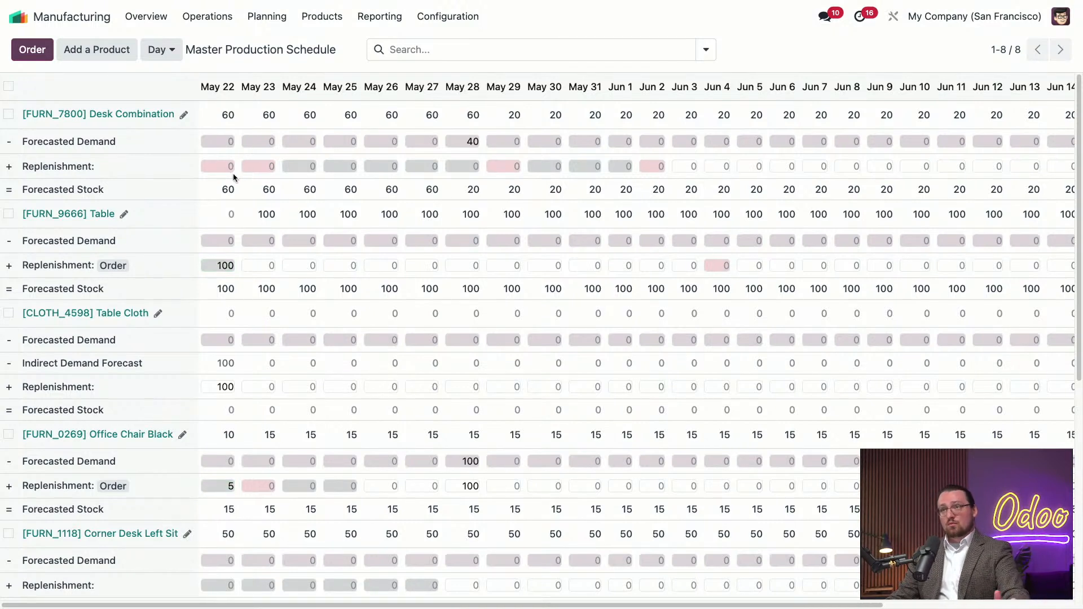
pyautogui.click(219, 17)
pyautogui.click(226, 44)
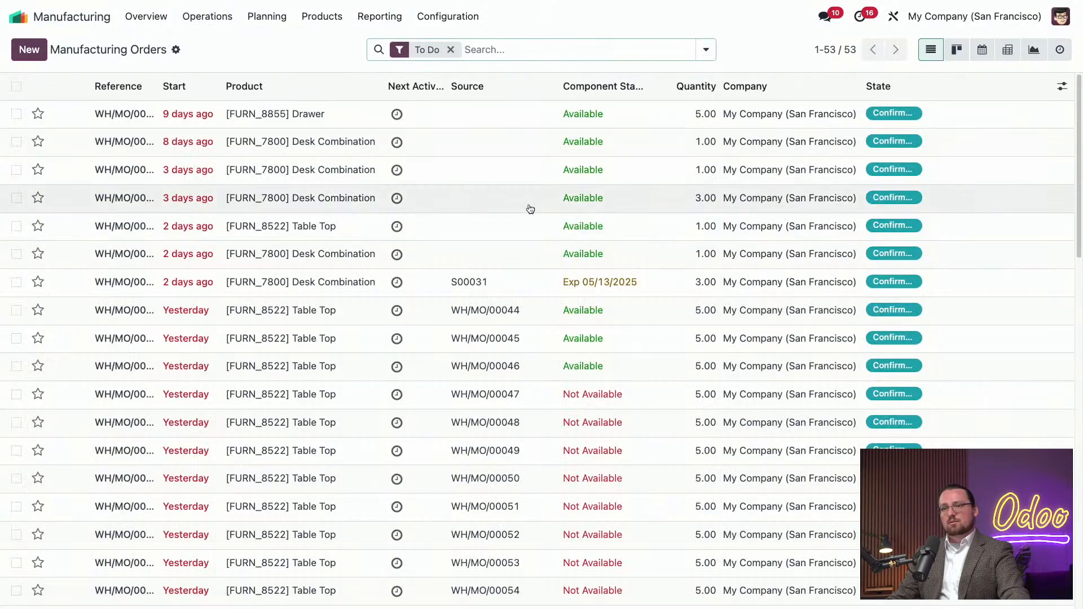
pyautogui.scroll(-10, 531, 209)
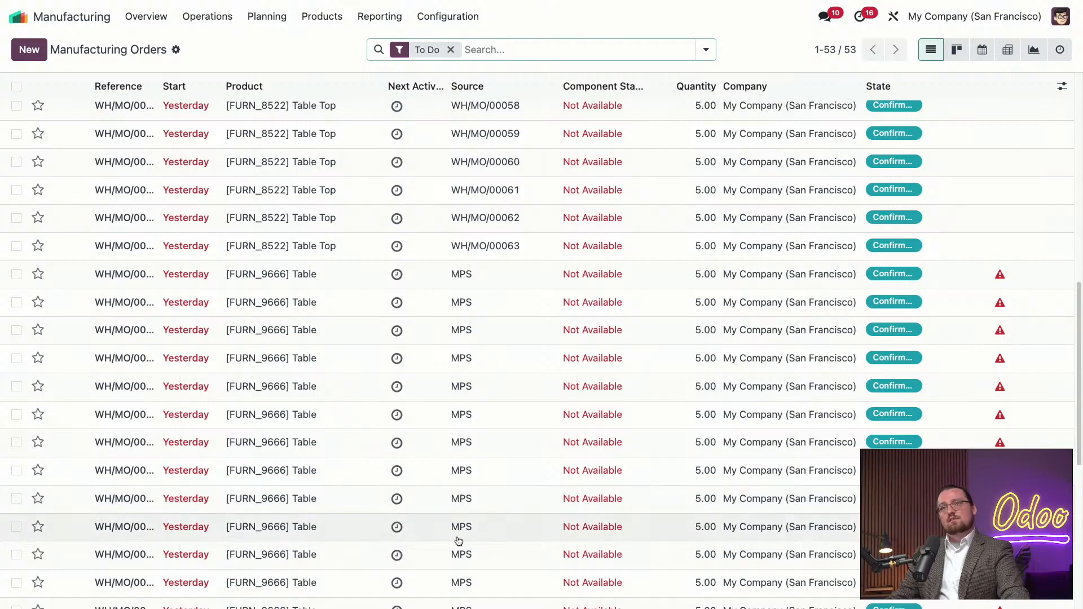
pyautogui.scroll(7, 486, 414)
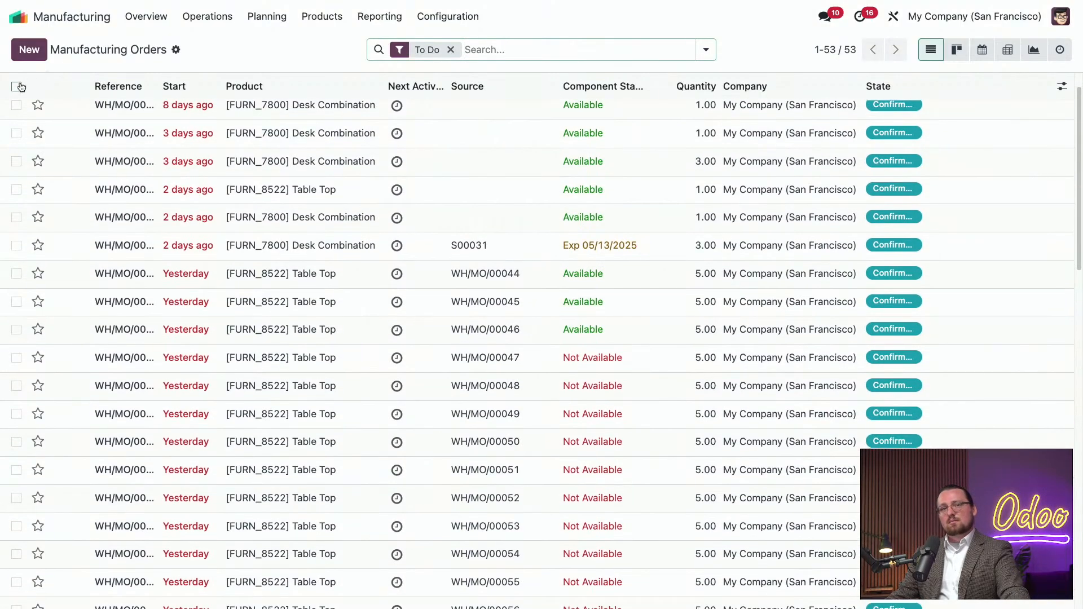
pyautogui.click(18, 86)
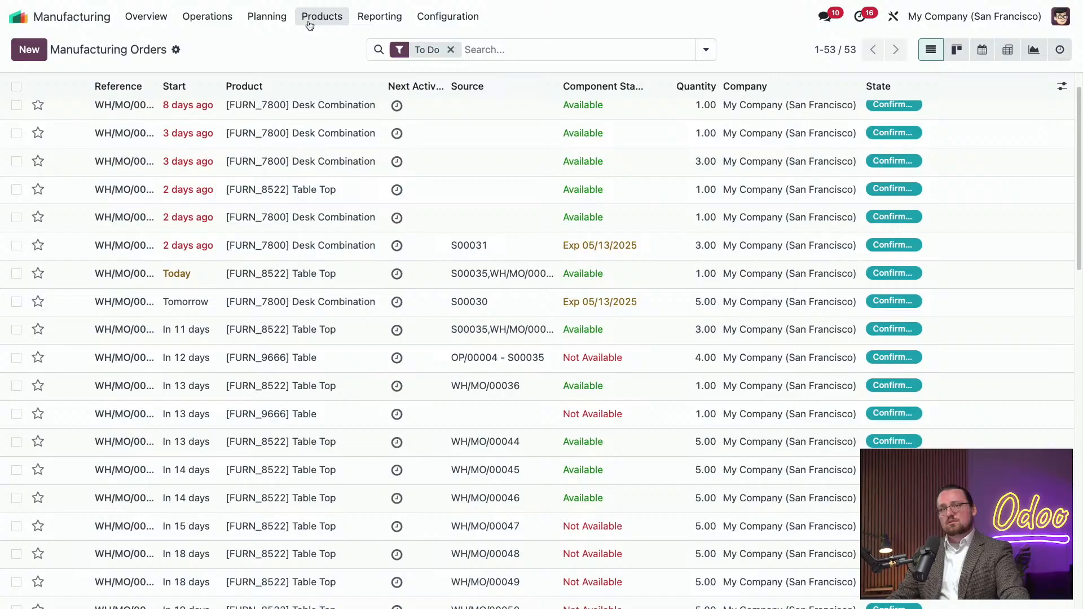
# - Review the planned work orders by production and by work center, using the month scale to examine the June workload
pyautogui.click(267, 16)
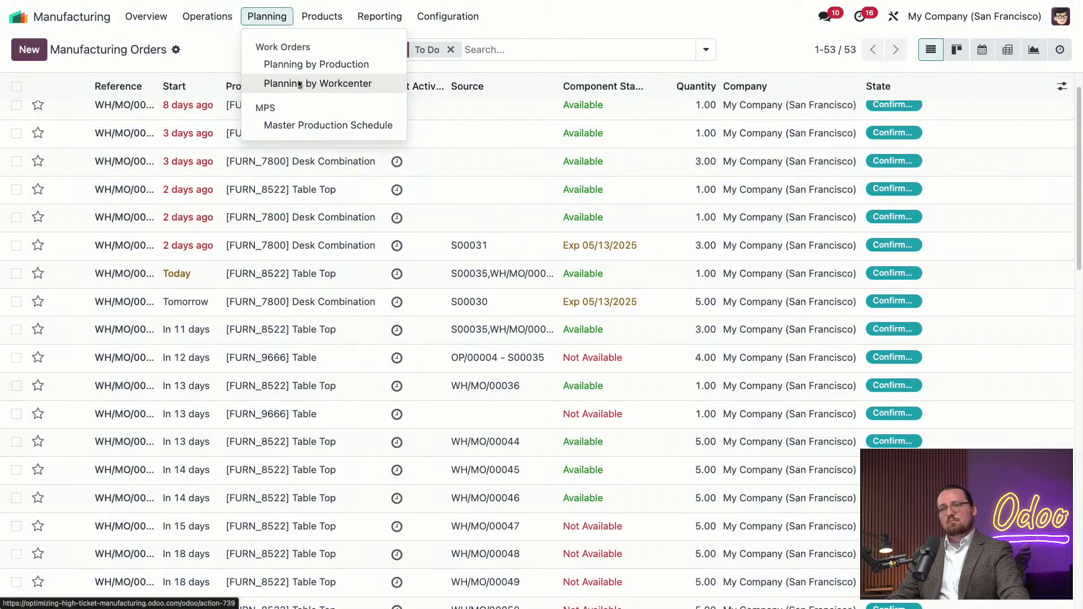
pyautogui.click(311, 66)
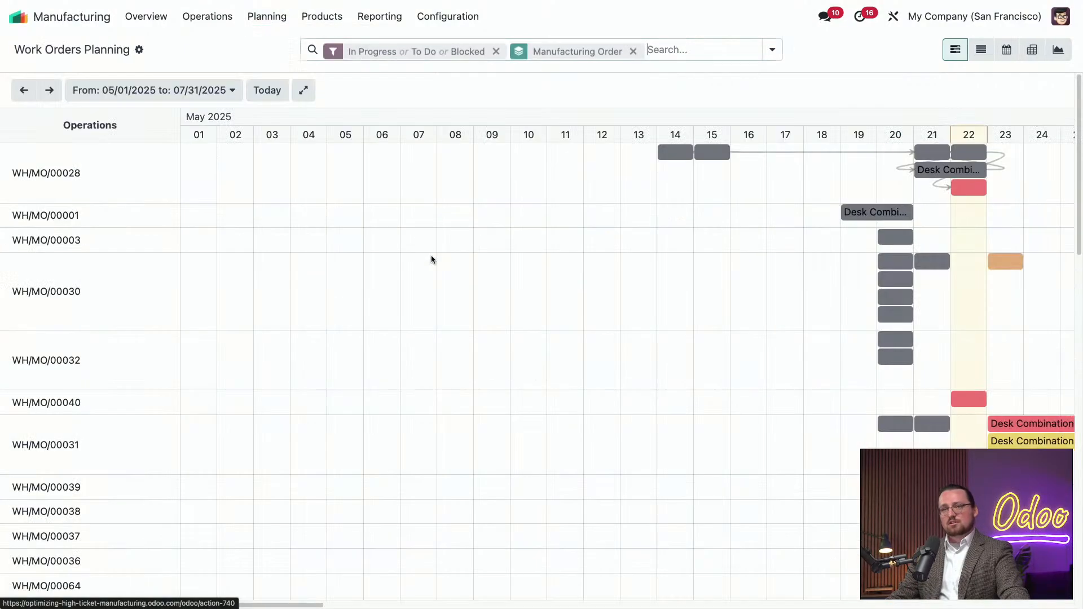
pyautogui.click(282, 16)
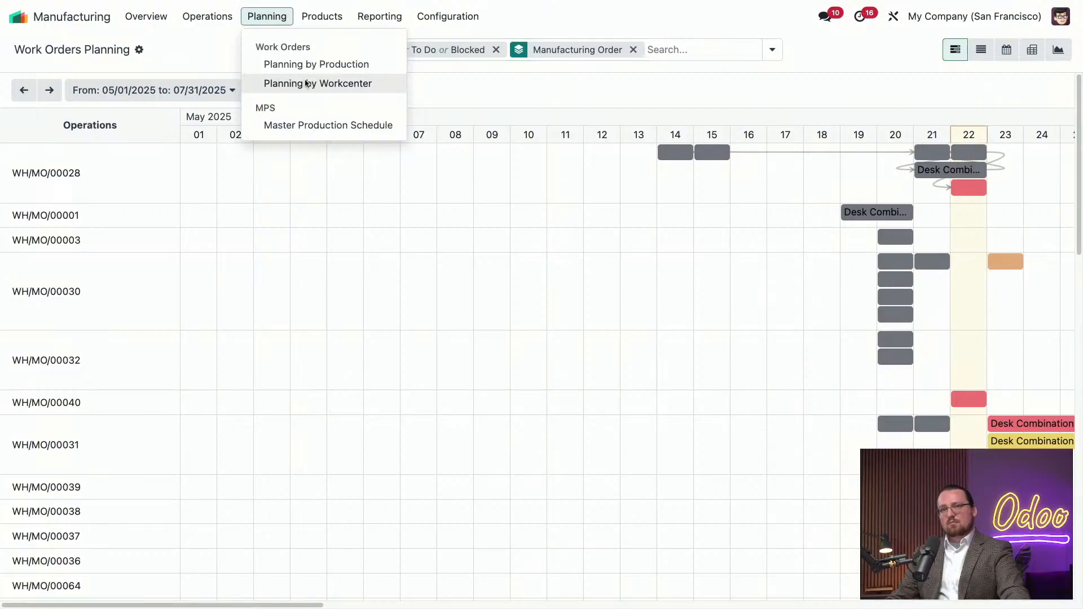
pyautogui.click(308, 85)
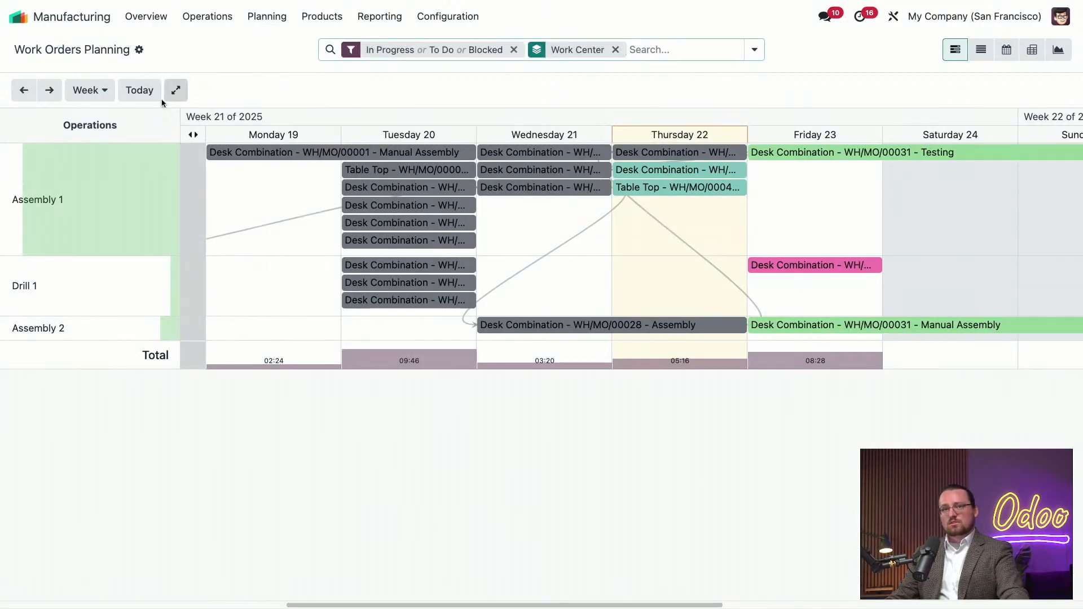
pyautogui.click(89, 90)
pyautogui.click(93, 158)
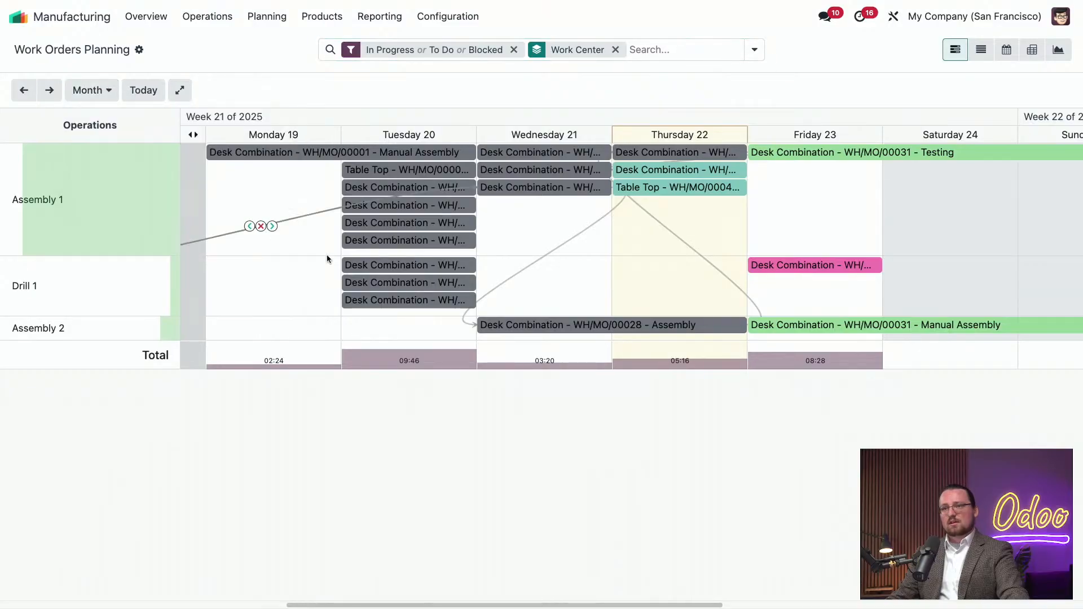
pyautogui.moveTo(503, 606); pyautogui.dragTo(910, 599)
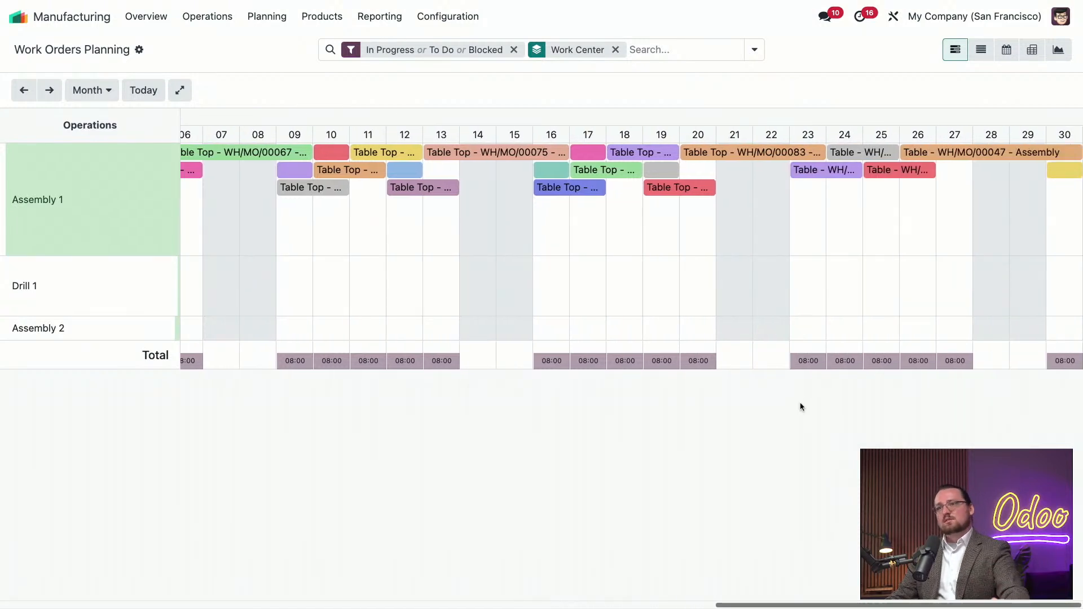
# - Open the MPS-generated manufacturing order WH/MO/00058 for the [FURN_9666] Table and review its components
pyautogui.click(207, 16)
pyautogui.click(222, 41)
pyautogui.scroll(-15, 295, 244)
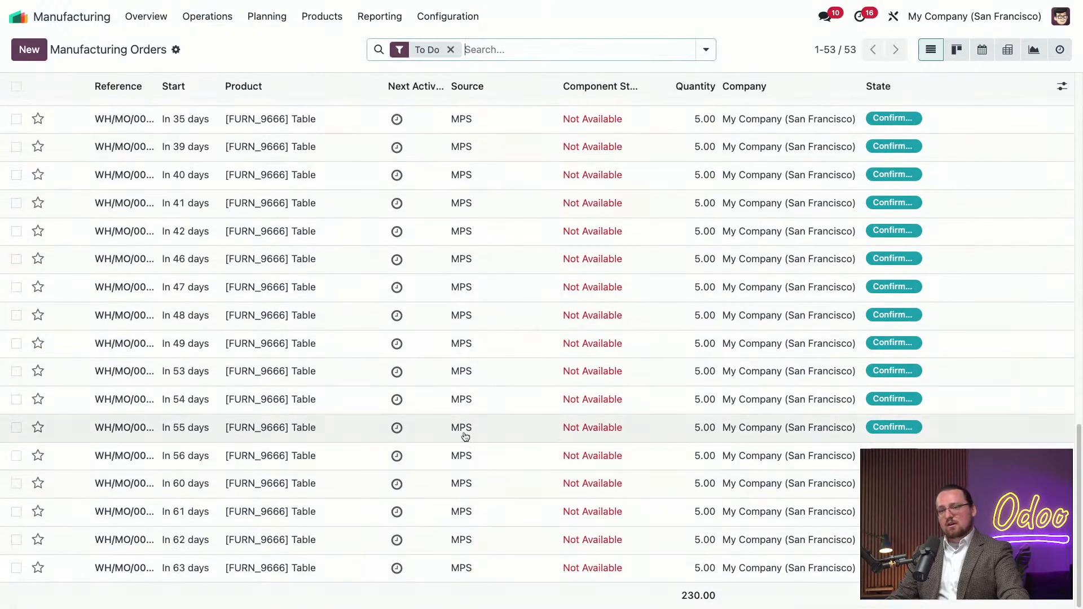
pyautogui.click(465, 436)
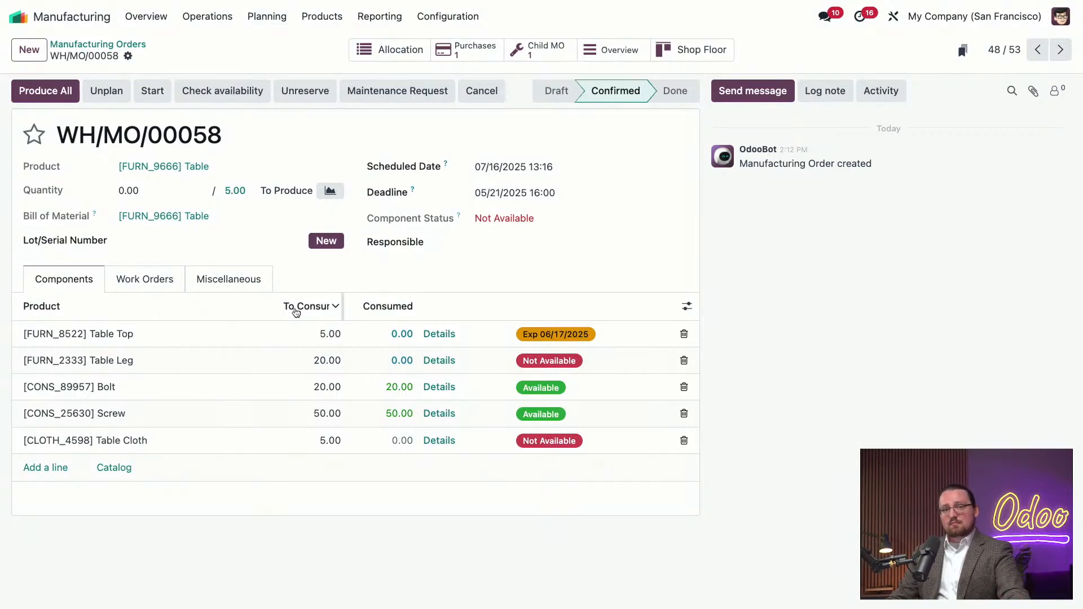
# - Review the Table Cloth component's inventory routes and purchase vendor, and return to its manufacturing order
pyautogui.click(146, 443)
pyautogui.click(143, 445)
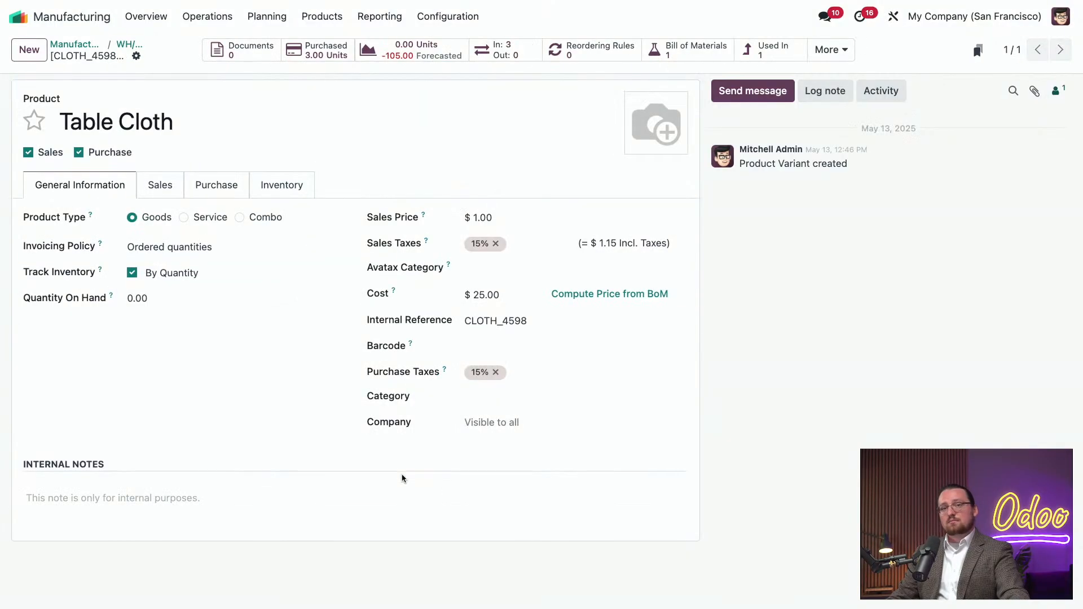
pyautogui.click(237, 191)
pyautogui.click(280, 186)
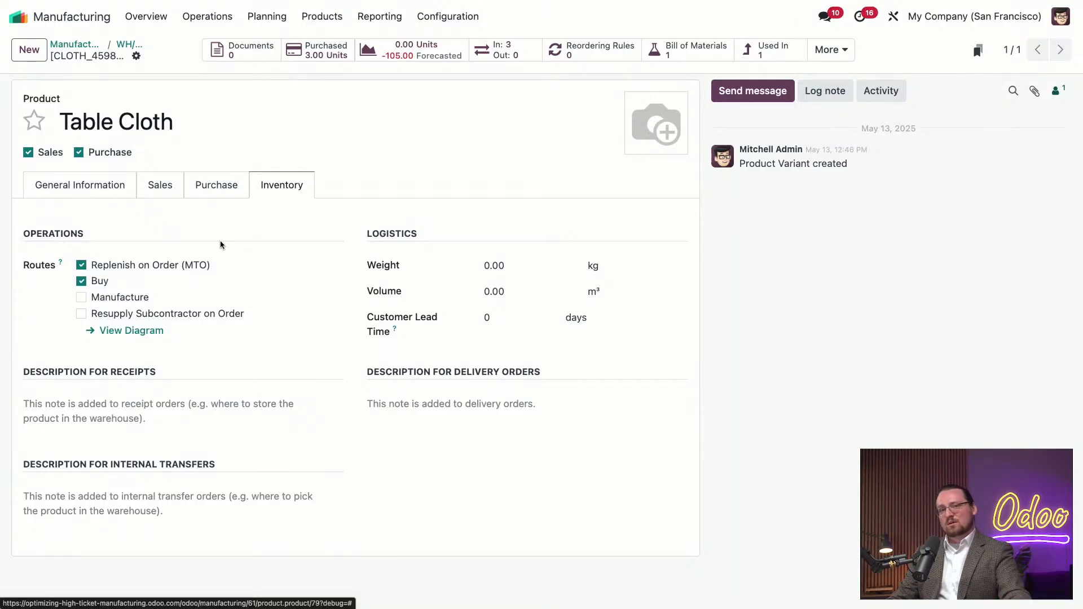
pyautogui.click(202, 195)
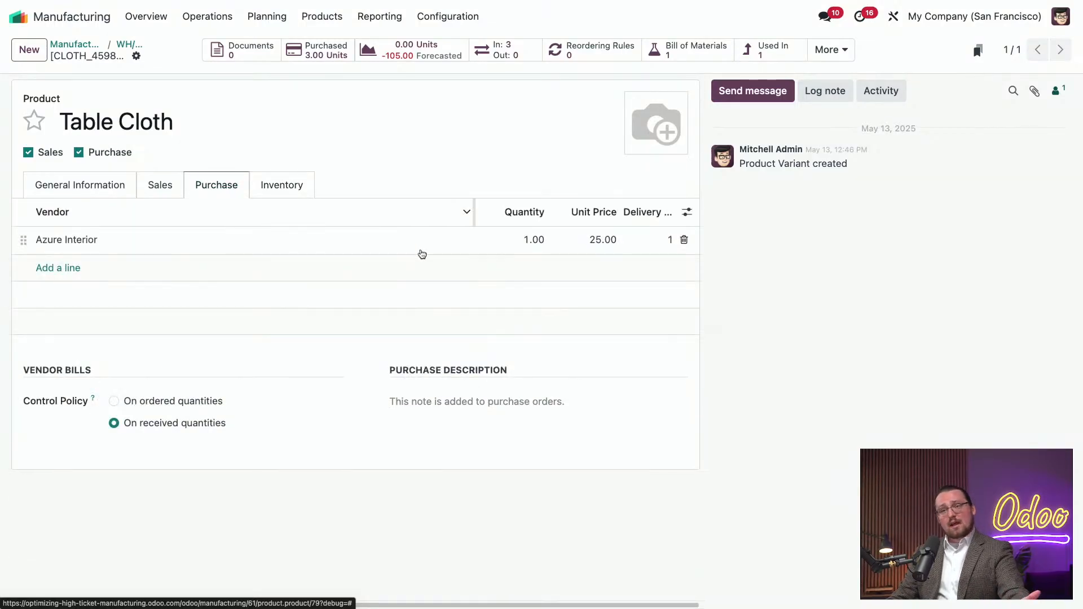
pyautogui.click(123, 51)
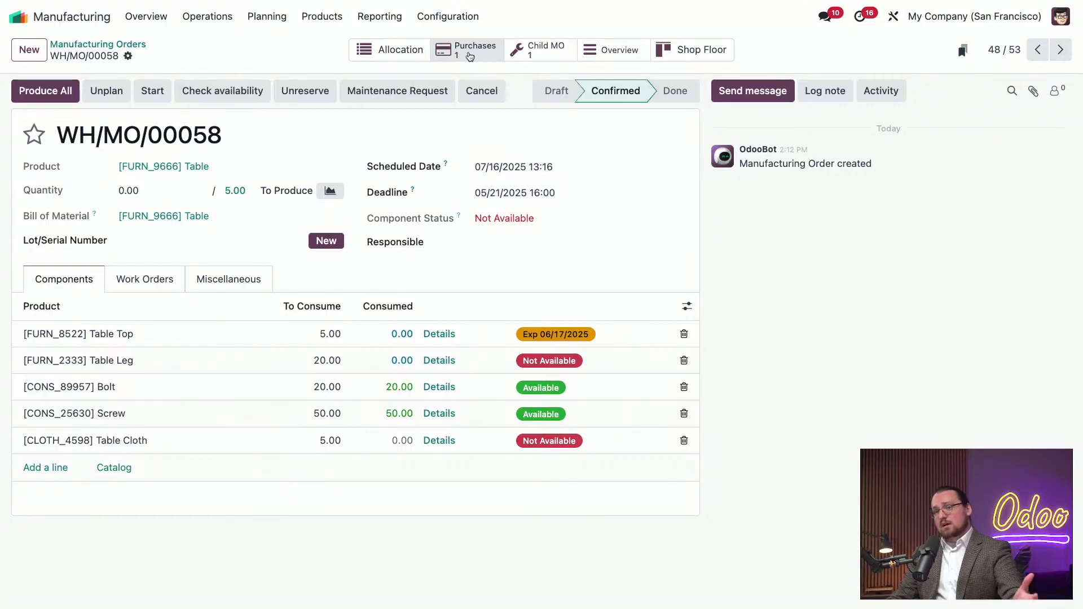
# - Create a new manufacturing order for the [FURN_9666] Table and confirm it
pyautogui.click(140, 46)
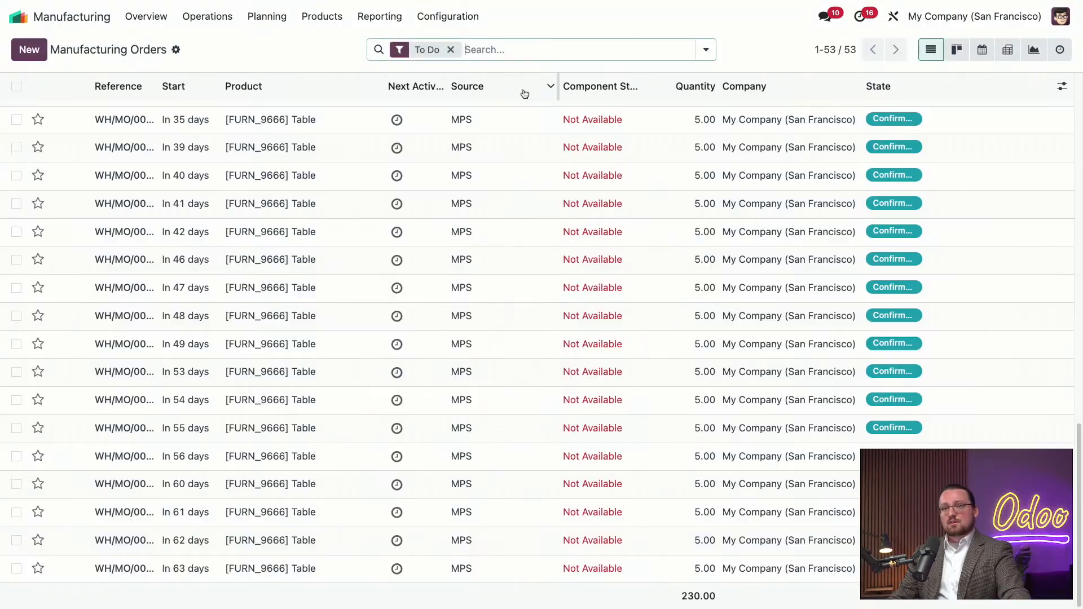
pyautogui.scroll(15, 283, 125)
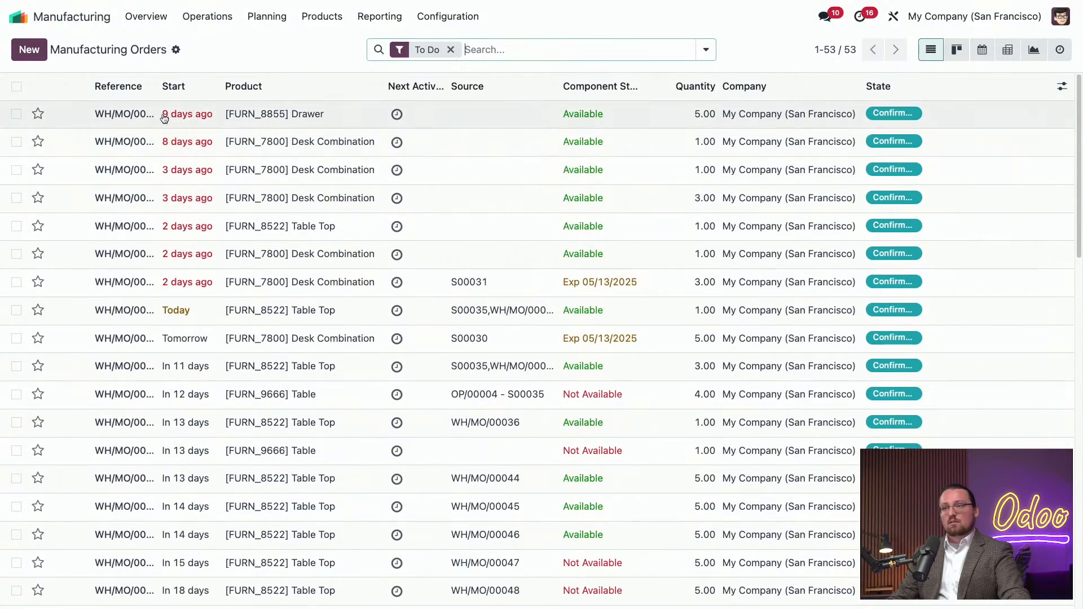
pyautogui.hotkey('alt', 'c')
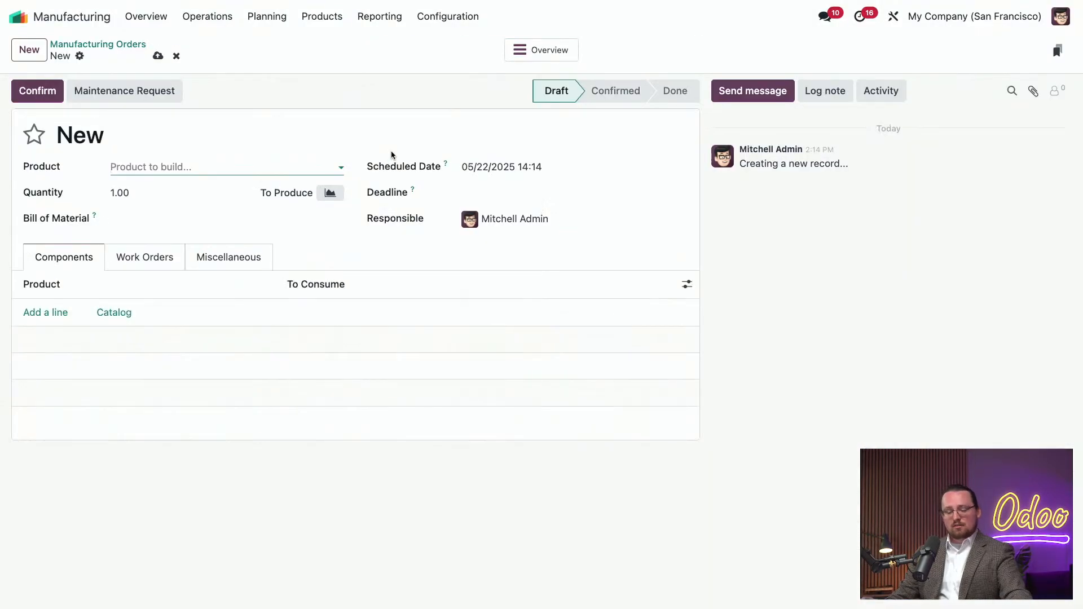
pyautogui.write('table')
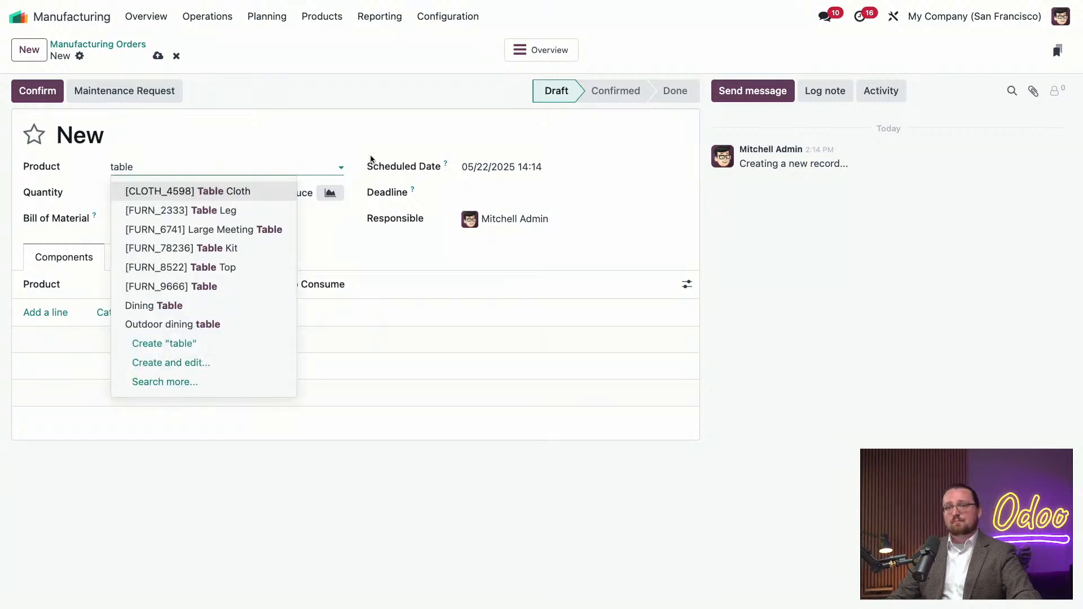
pyautogui.click(210, 295)
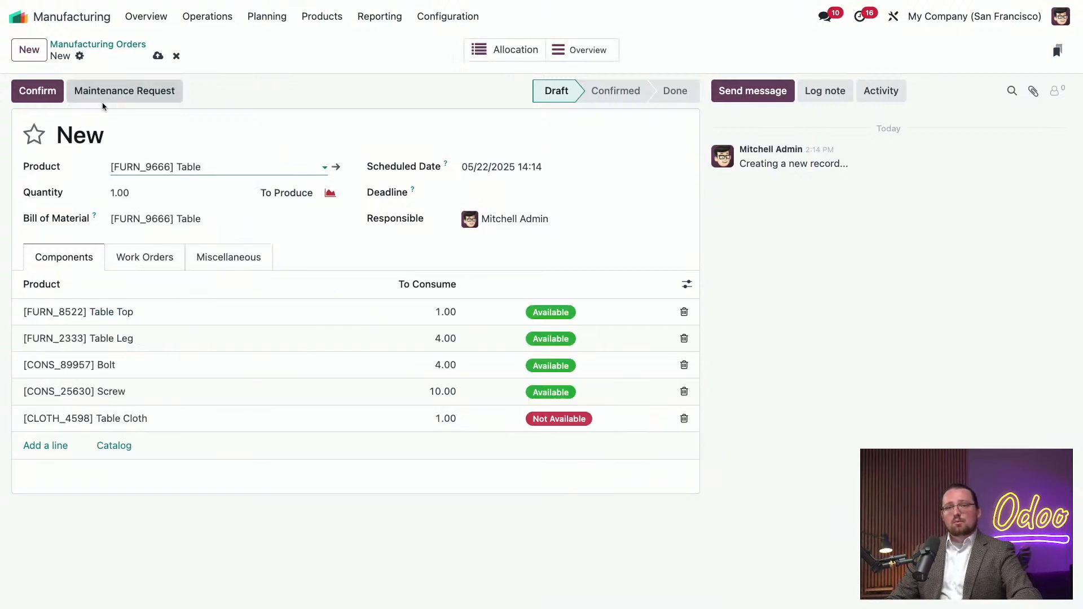
pyautogui.click(41, 92)
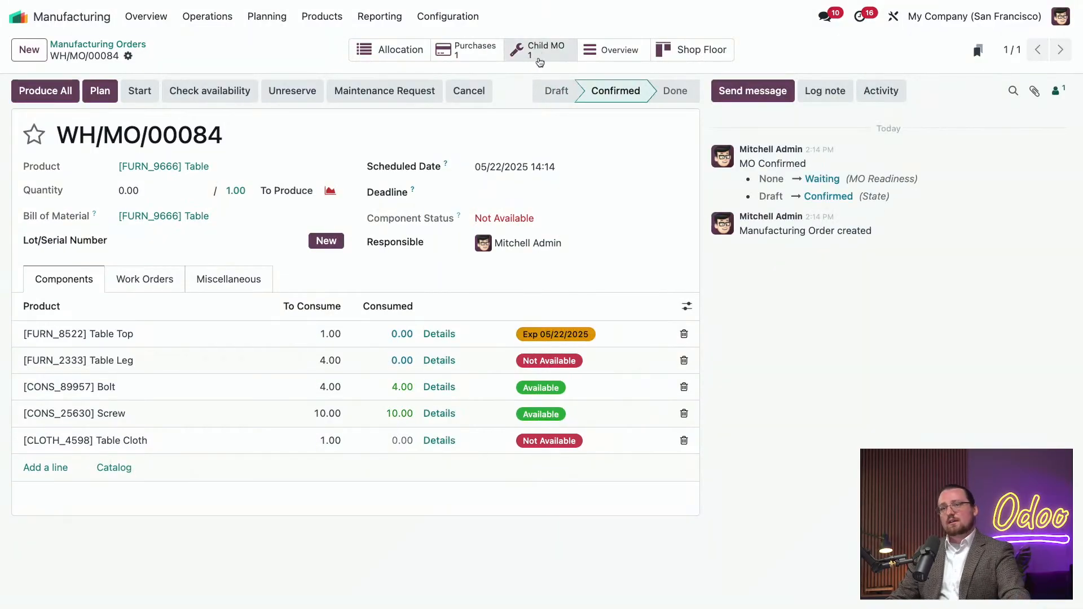
# - Produce everything on the Table Top child manufacturing order and return to the parent Table order
pyautogui.click(537, 59)
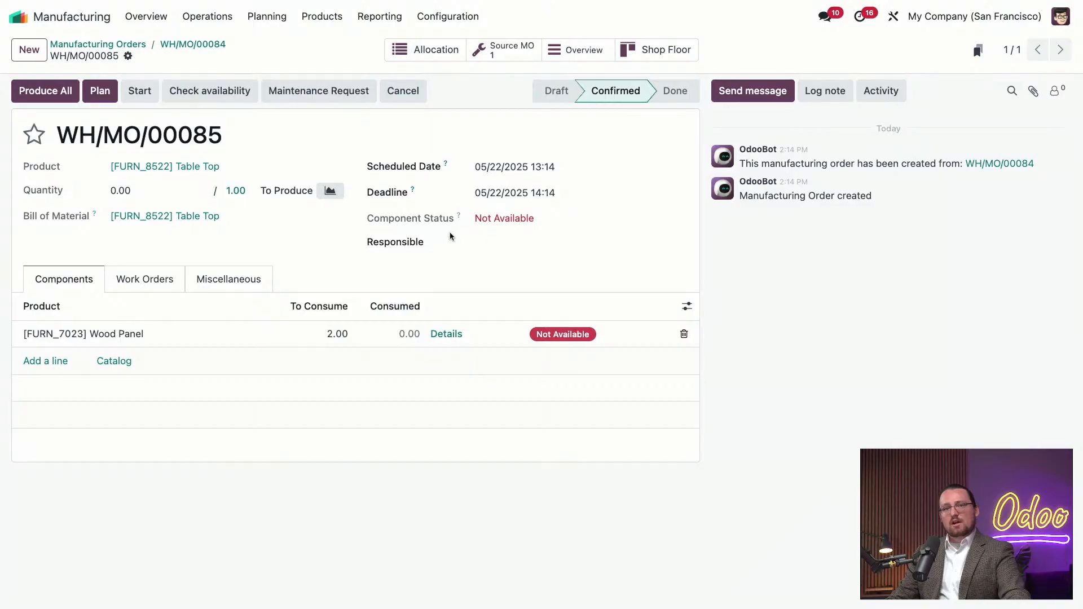
pyautogui.click(57, 93)
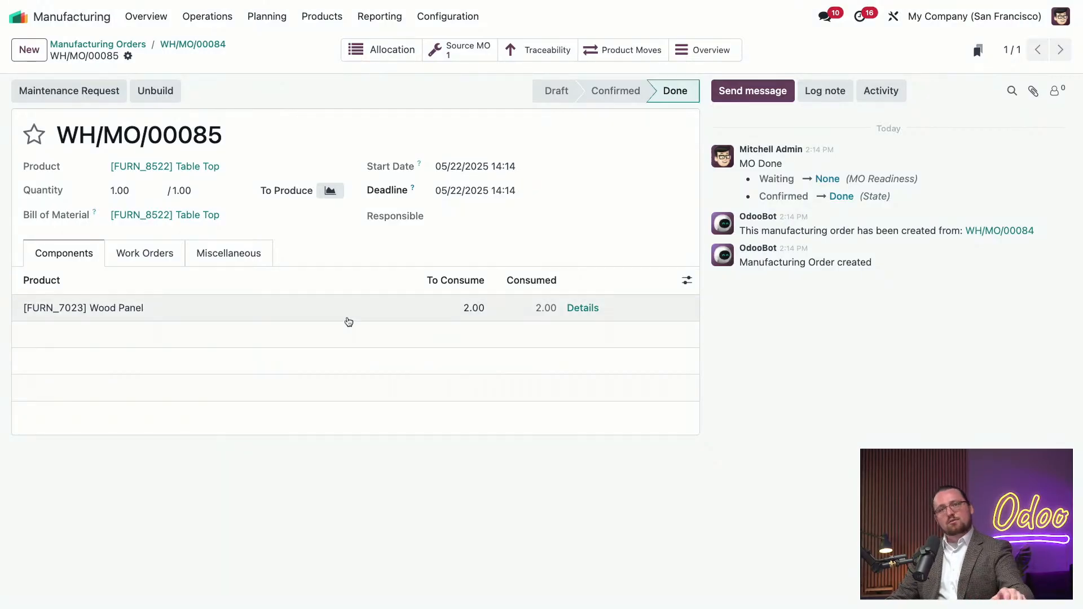
pyautogui.click(215, 45)
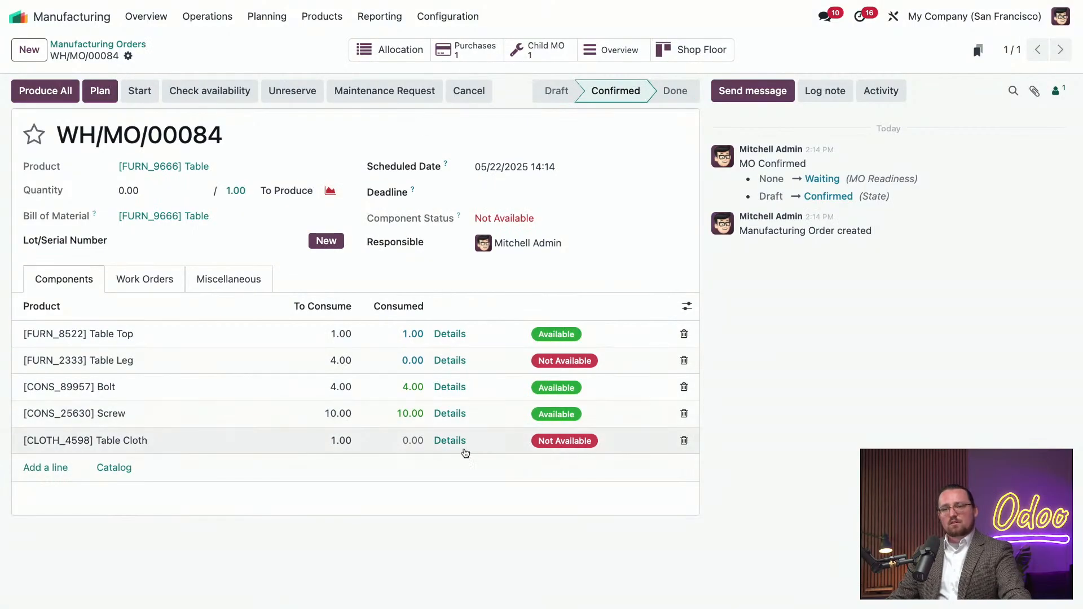
# - Confirm the Table Cloth request for quotation linked to the Table order, and receive and validate its delivery
pyautogui.click(458, 52)
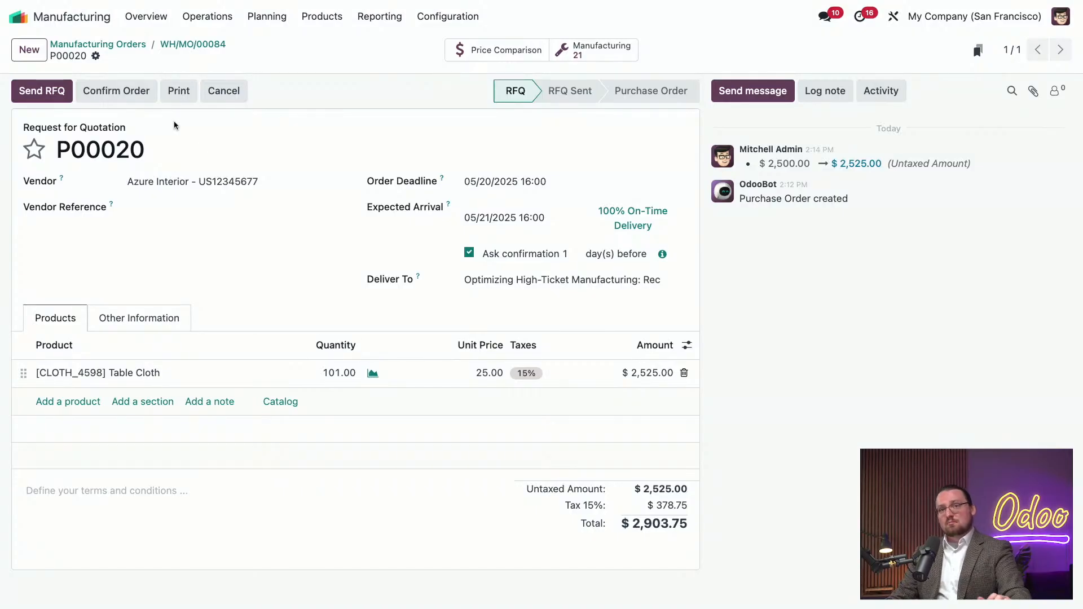
pyautogui.click(115, 90)
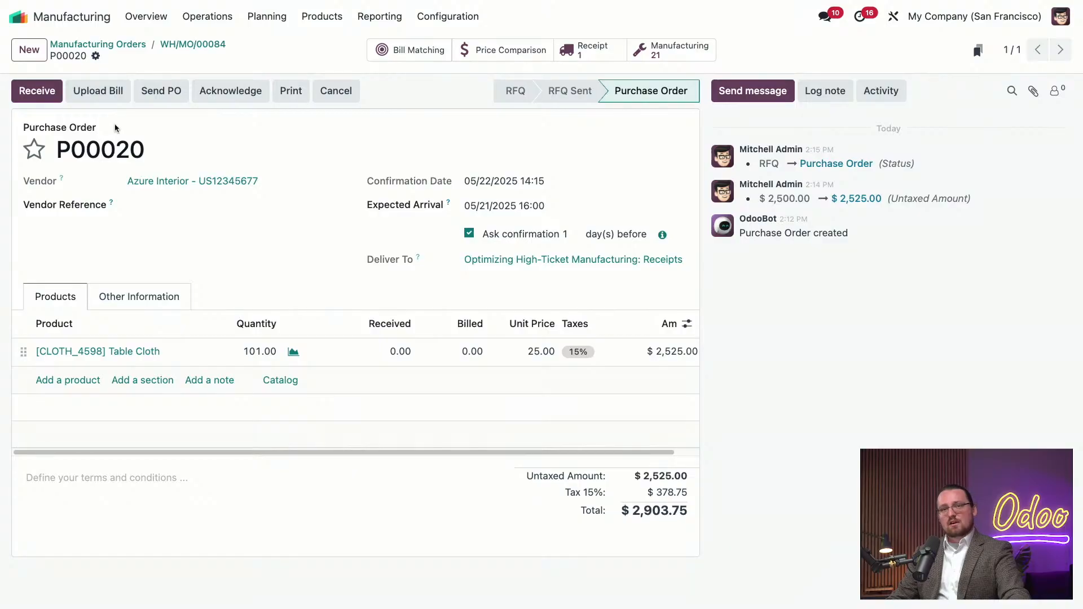
pyautogui.click(37, 91)
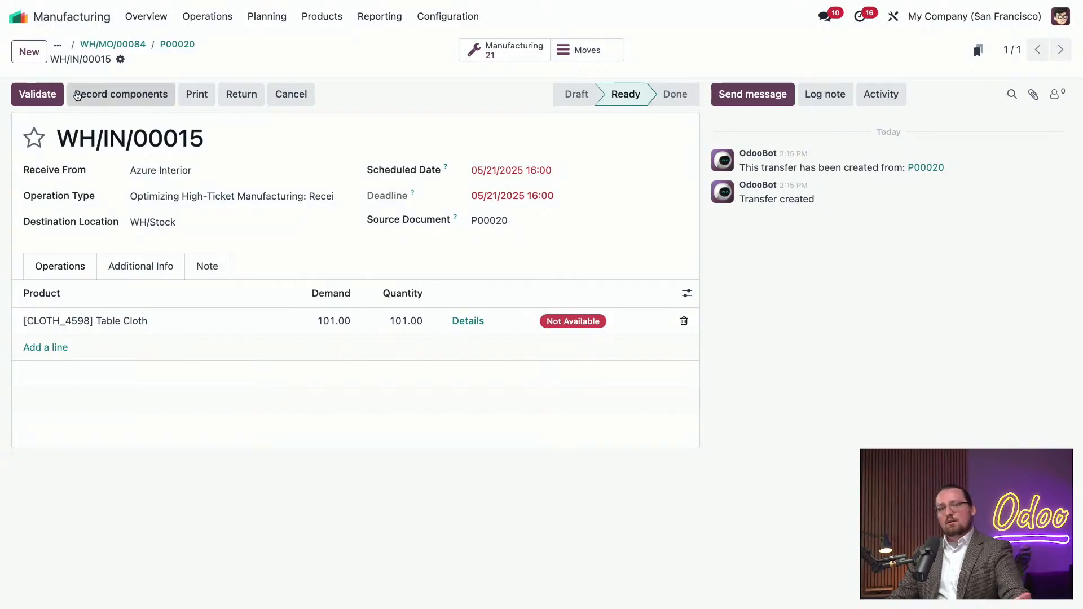
pyautogui.click(38, 95)
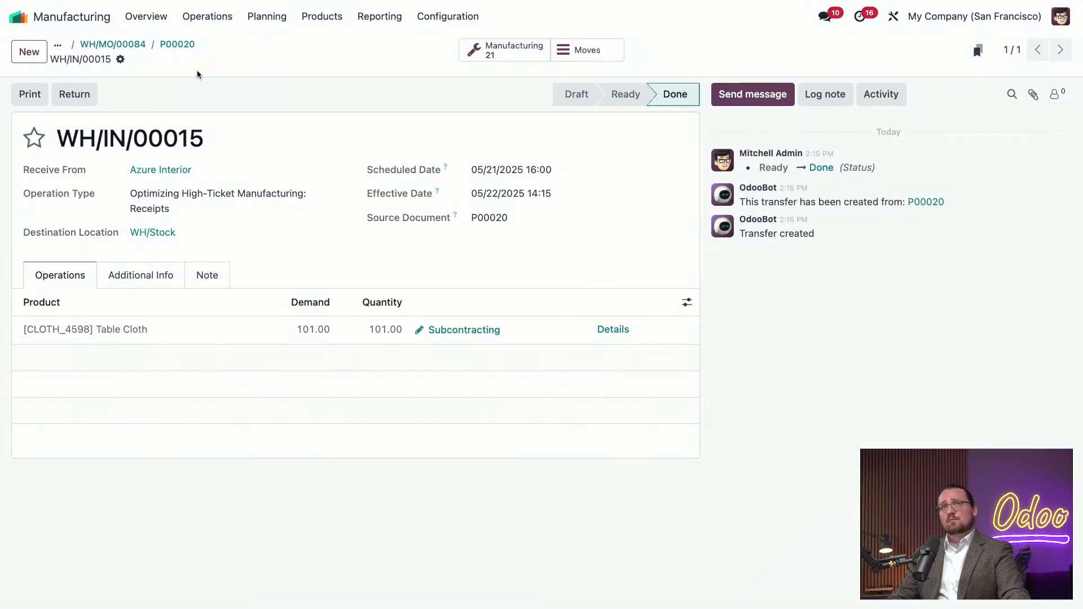
# - Return to the Table manufacturing order WH/MO/00084 and produce its full quantity
pyautogui.click(58, 45)
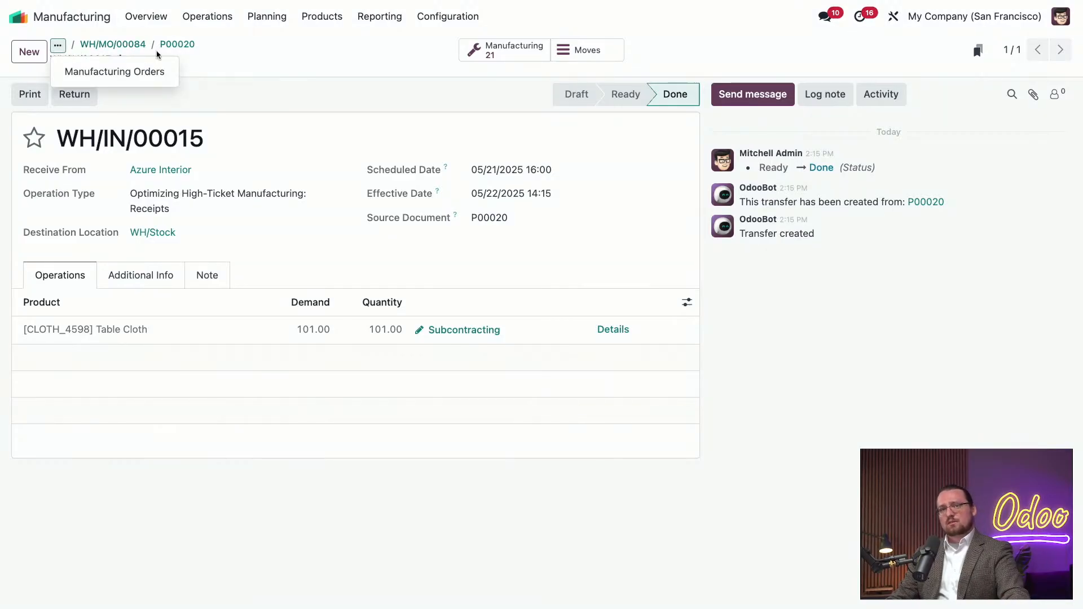
pyautogui.click(140, 49)
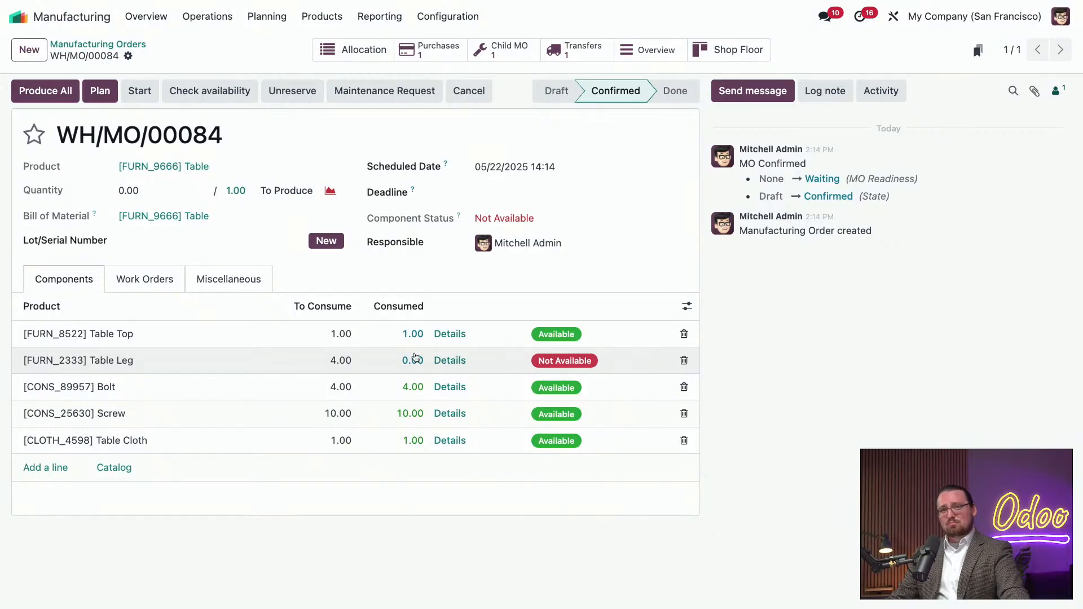
pyautogui.click(32, 94)
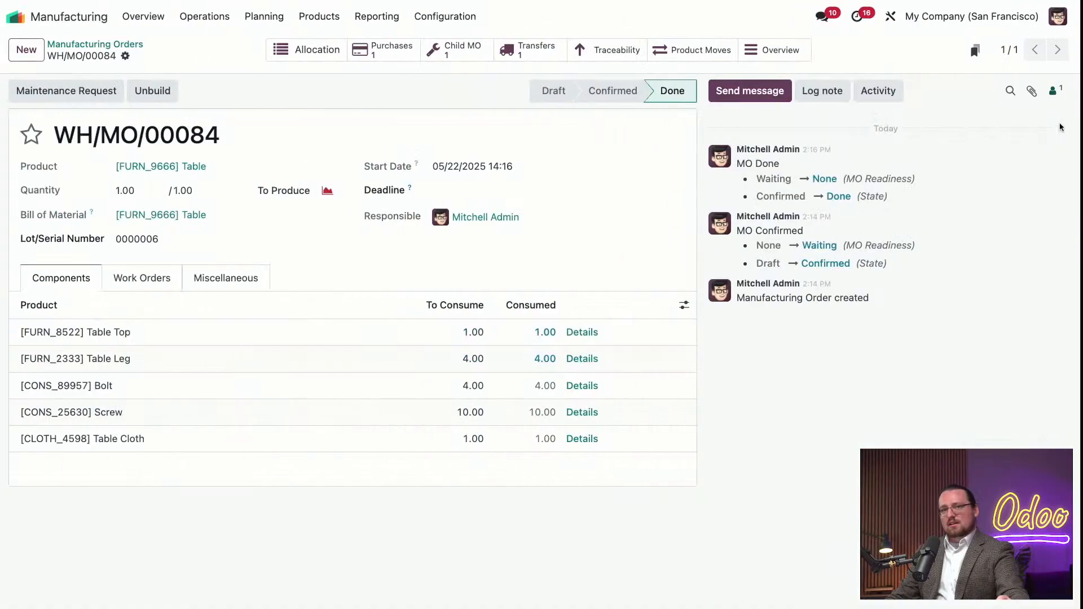
pyautogui.click(207, 20)
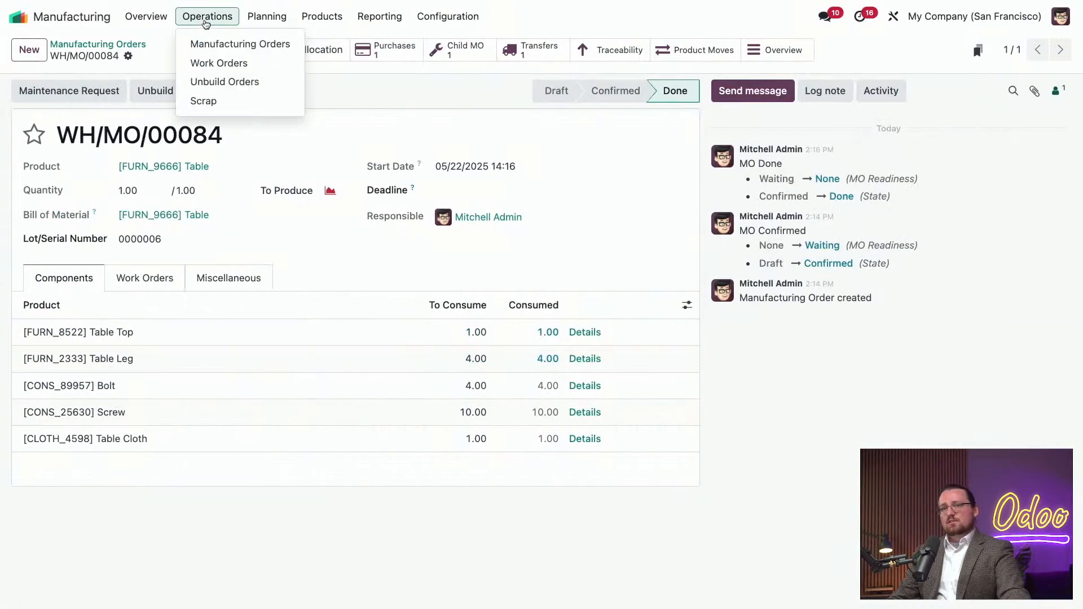
pyautogui.moveTo(259, 24)
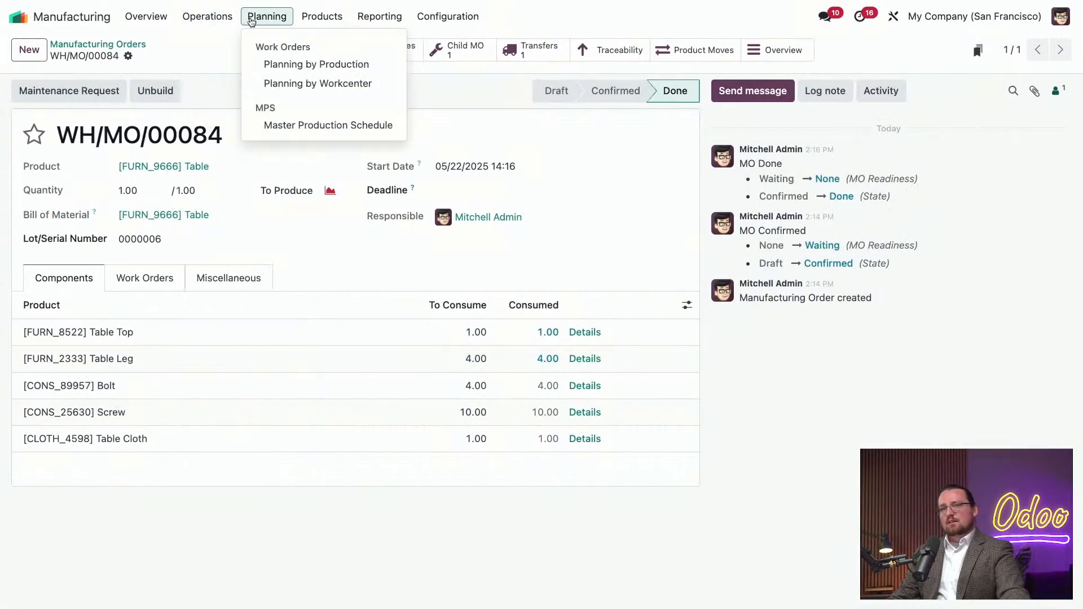
# - In the work center planning, extend the May 14 Assembly 1 work order back to May 13 and the May 15 Drill 1 one to May 16
pyautogui.click(301, 83)
pyautogui.moveTo(361, 605); pyautogui.dragTo(458, 605)
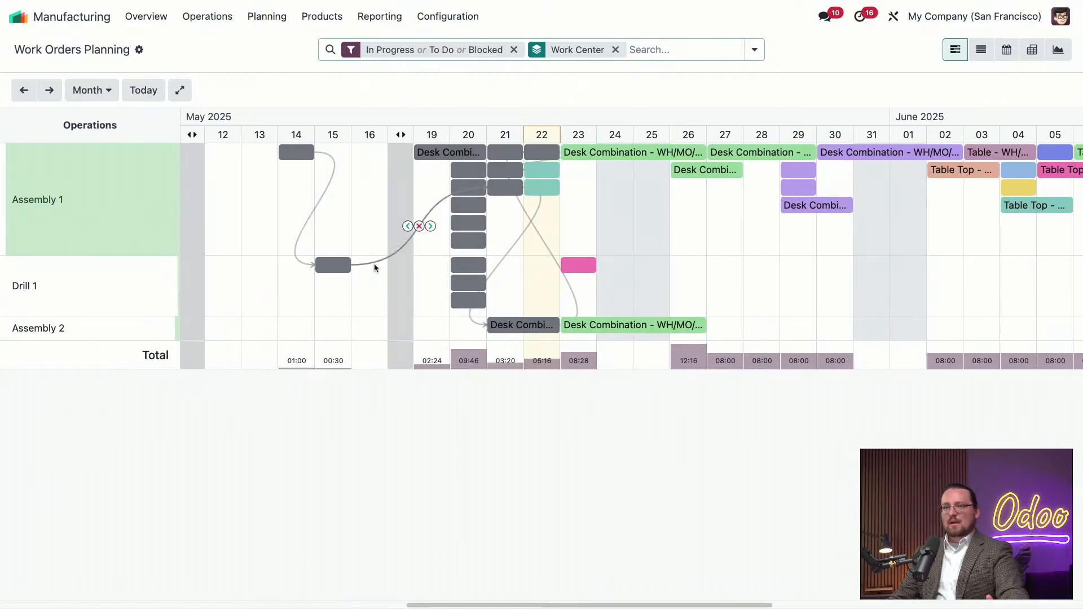
pyautogui.moveTo(283, 153); pyautogui.dragTo(244, 152)
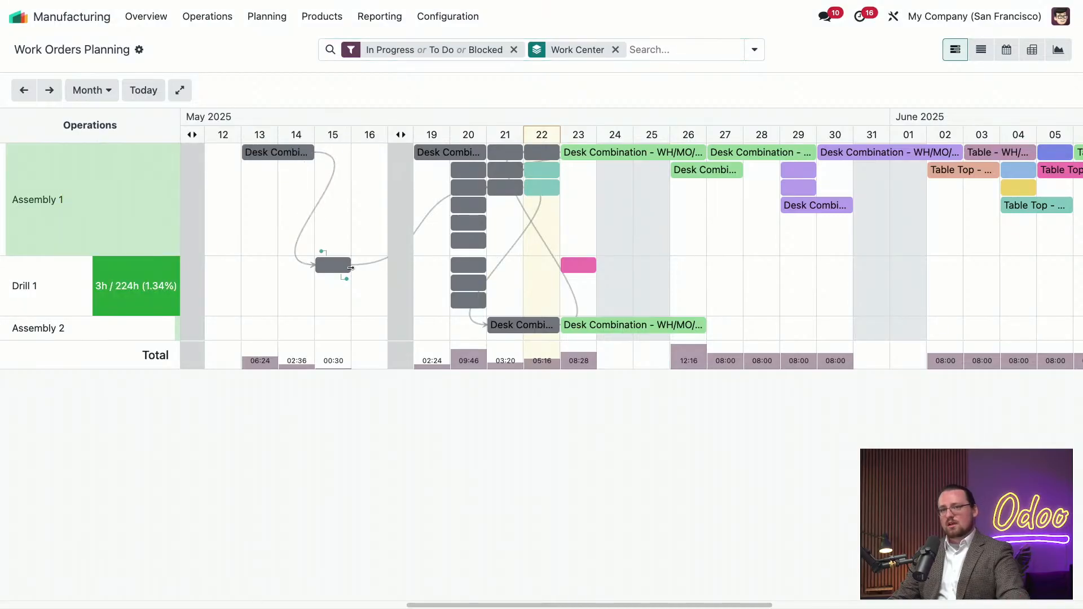
pyautogui.moveTo(351, 268); pyautogui.dragTo(387, 266)
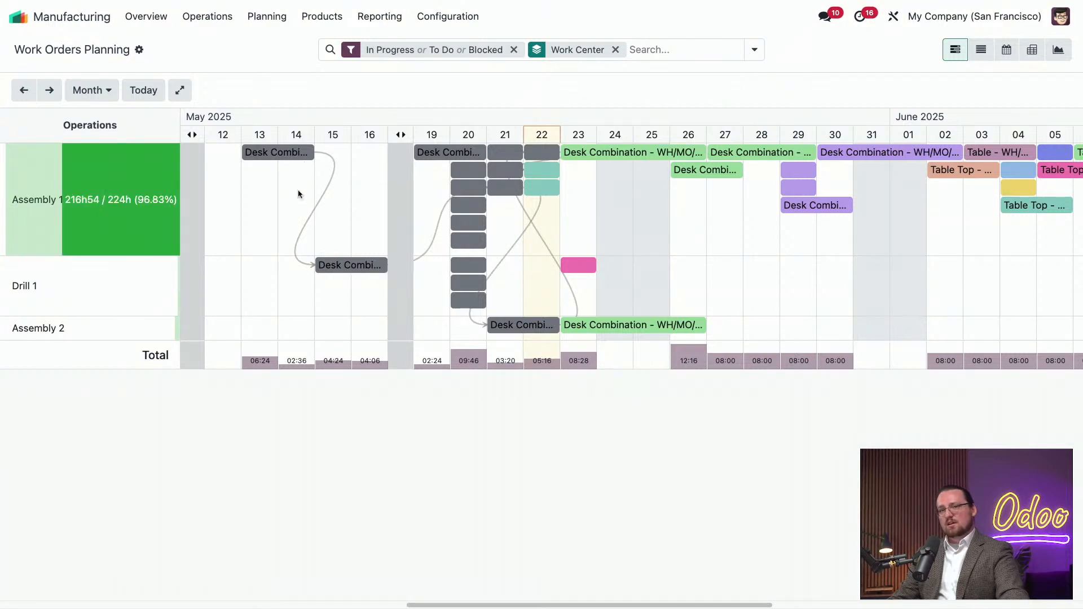
# - Reschedule the May 13–14 Assembly 1 work order to May 15–16 and move the May 30 Desk Combination work order to Assembly 2 from May 18
pyautogui.moveTo(288, 158); pyautogui.dragTo(361, 161)
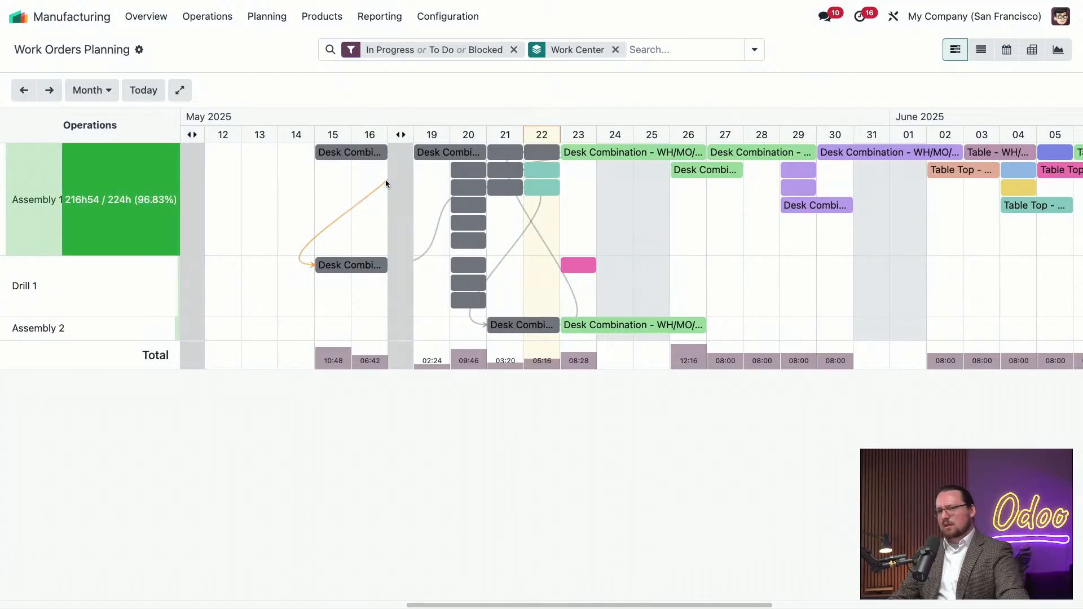
pyautogui.moveTo(358, 269); pyautogui.dragTo(282, 271)
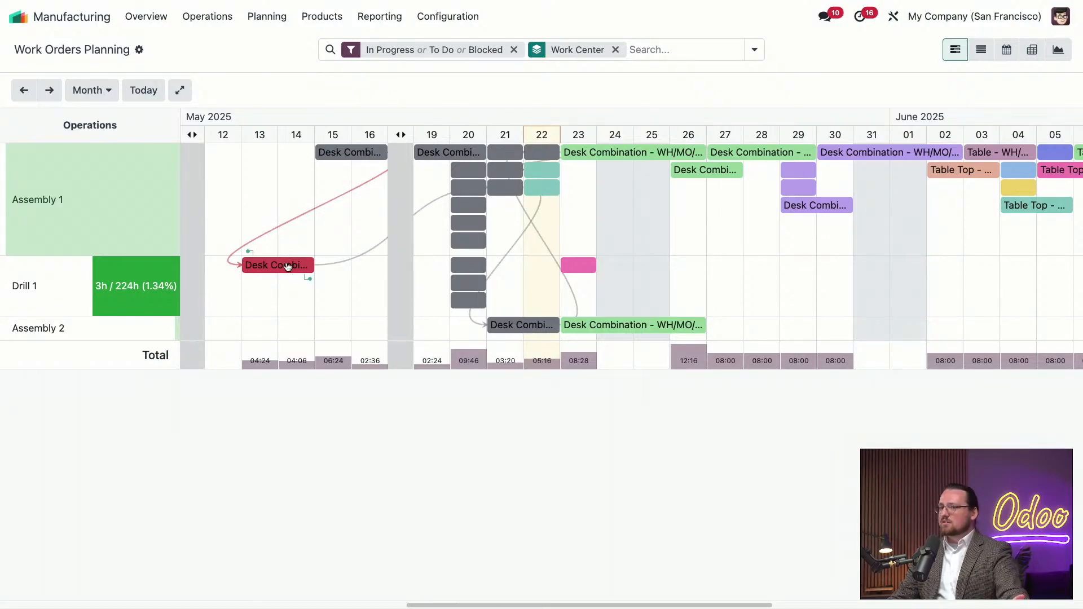
pyautogui.moveTo(288, 267); pyautogui.dragTo(361, 265)
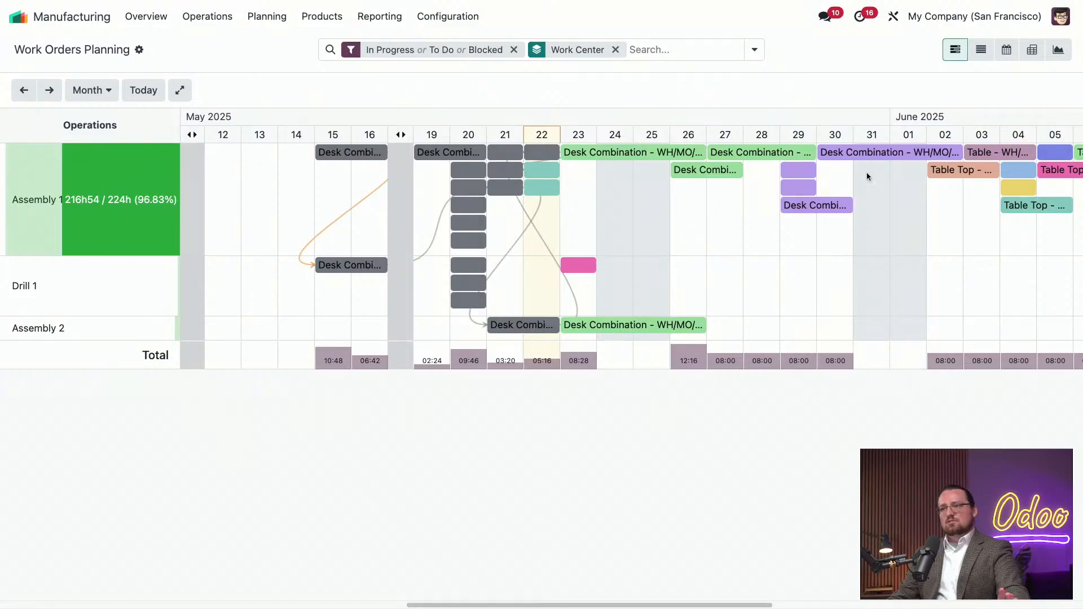
pyautogui.moveTo(867, 160); pyautogui.dragTo(401, 330)
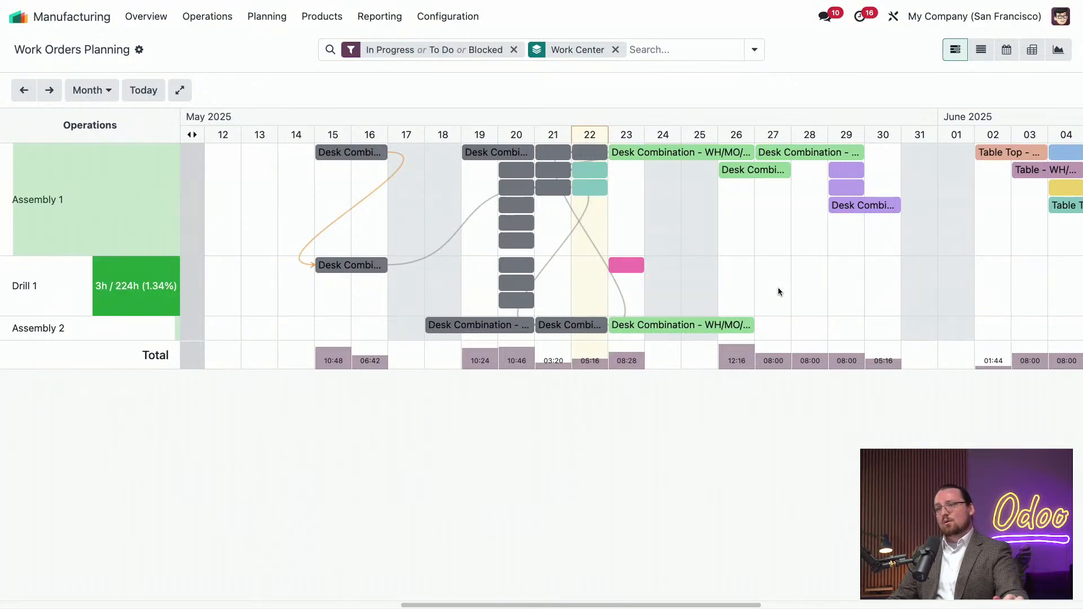
# - Examine the WH/MO/00031 Testing work order's time tracking, components, work instruction and blocking operations, and close it without changes
pyautogui.click(696, 156)
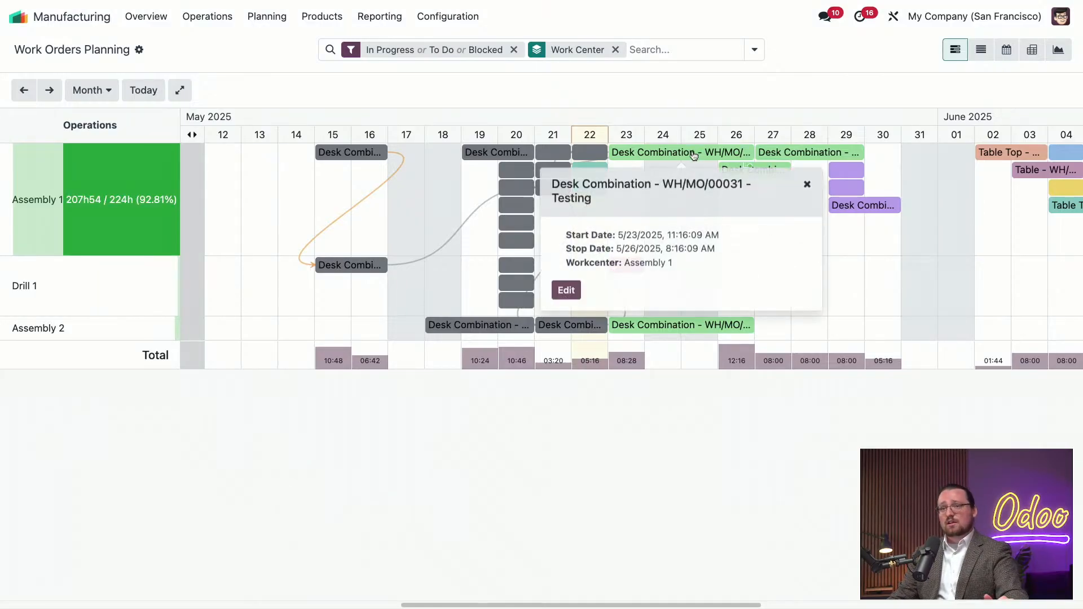
pyautogui.click(566, 290)
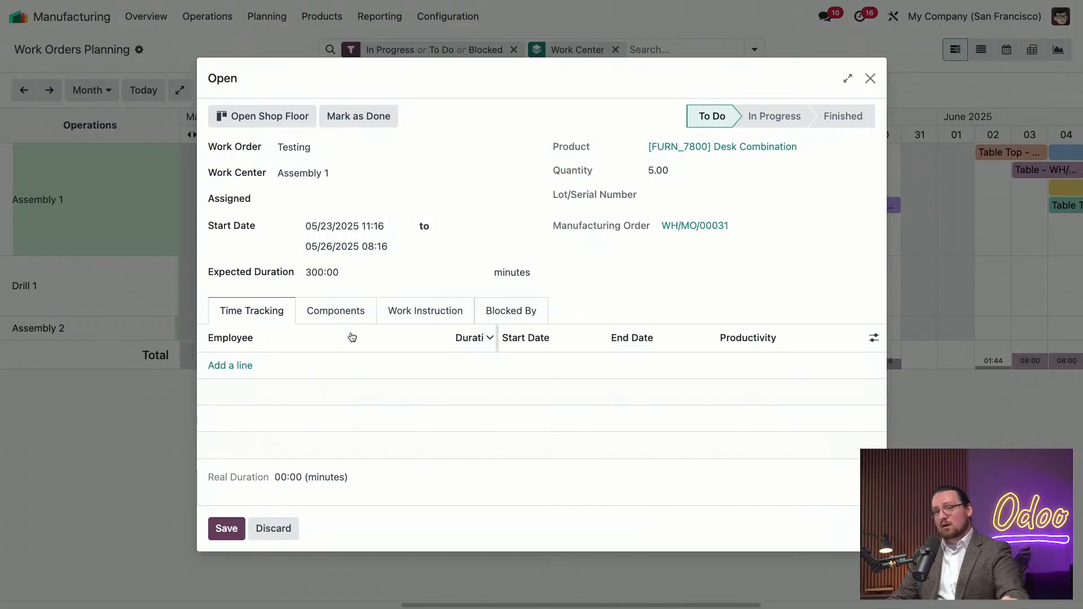
pyautogui.click(345, 312)
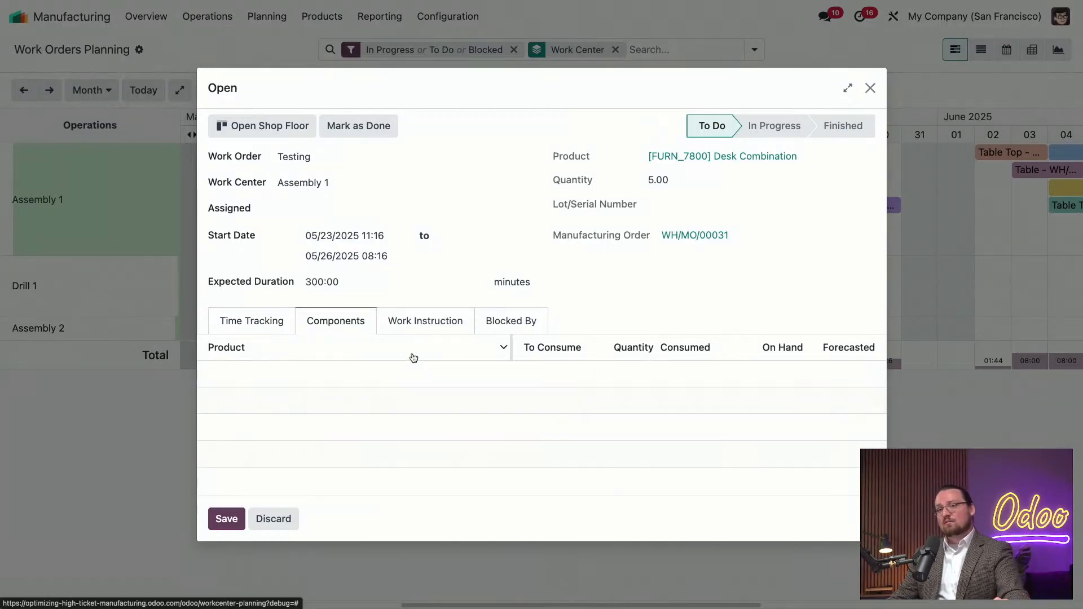
pyautogui.click(411, 331)
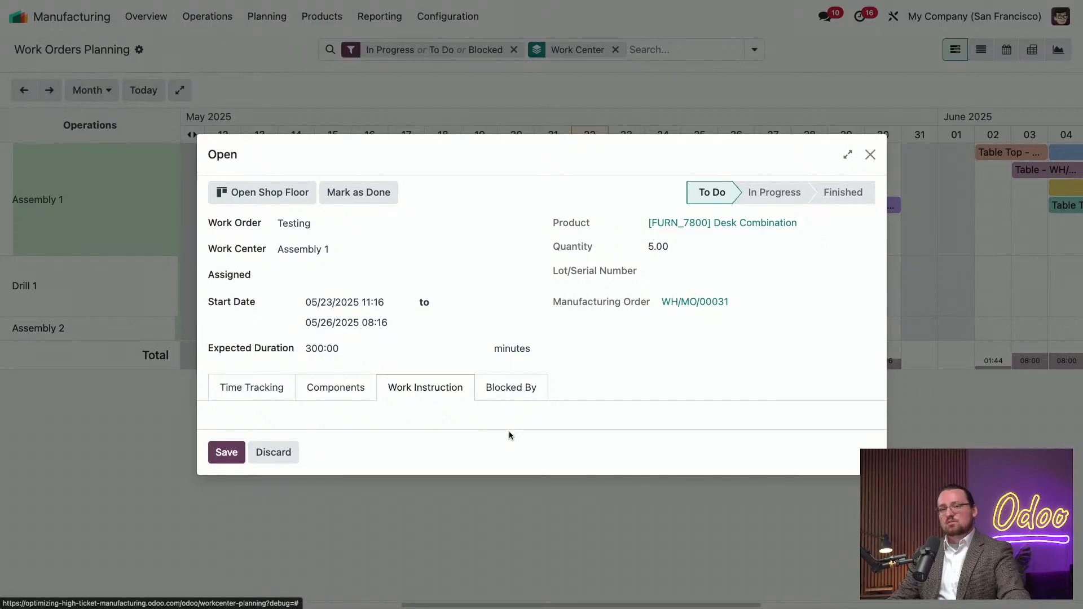
pyautogui.click(493, 396)
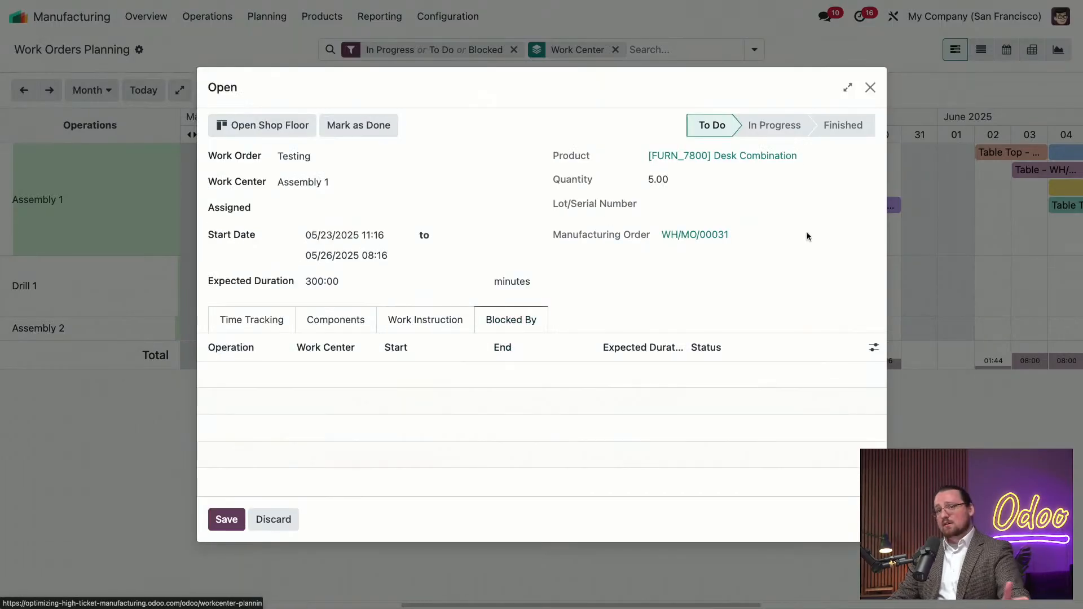
pyautogui.click(268, 329)
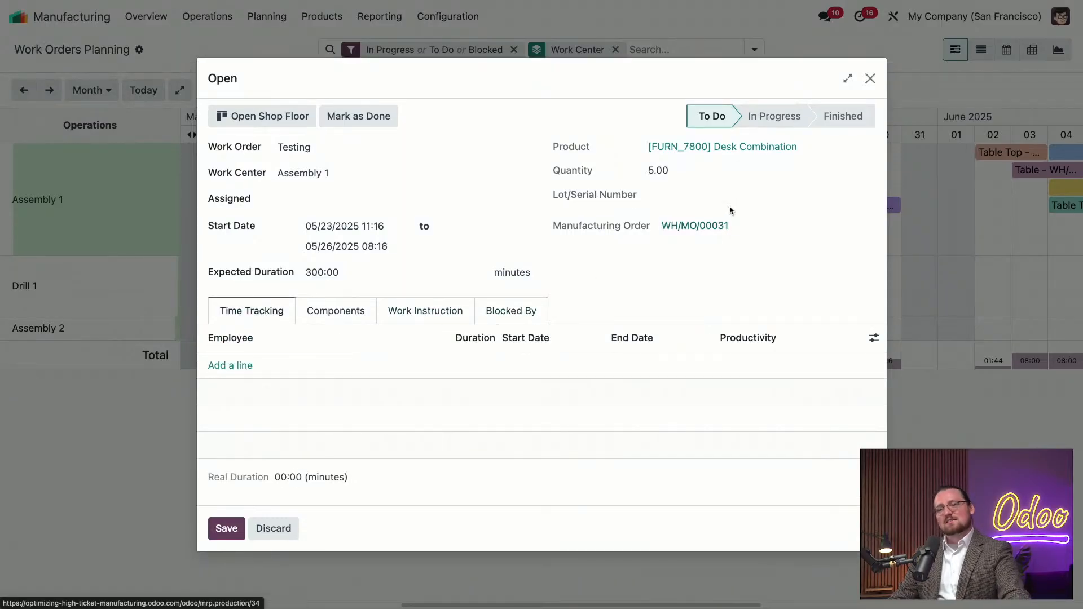
pyautogui.click(871, 78)
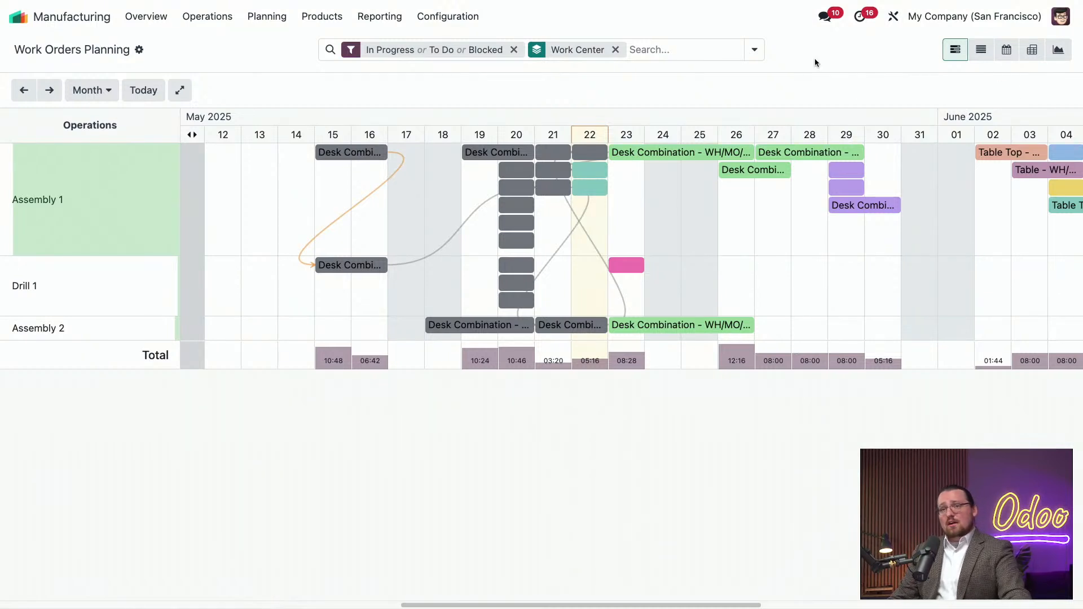
# - Open the Manufacturing settings and review the available operations options
pyautogui.click(452, 17)
pyautogui.click(452, 41)
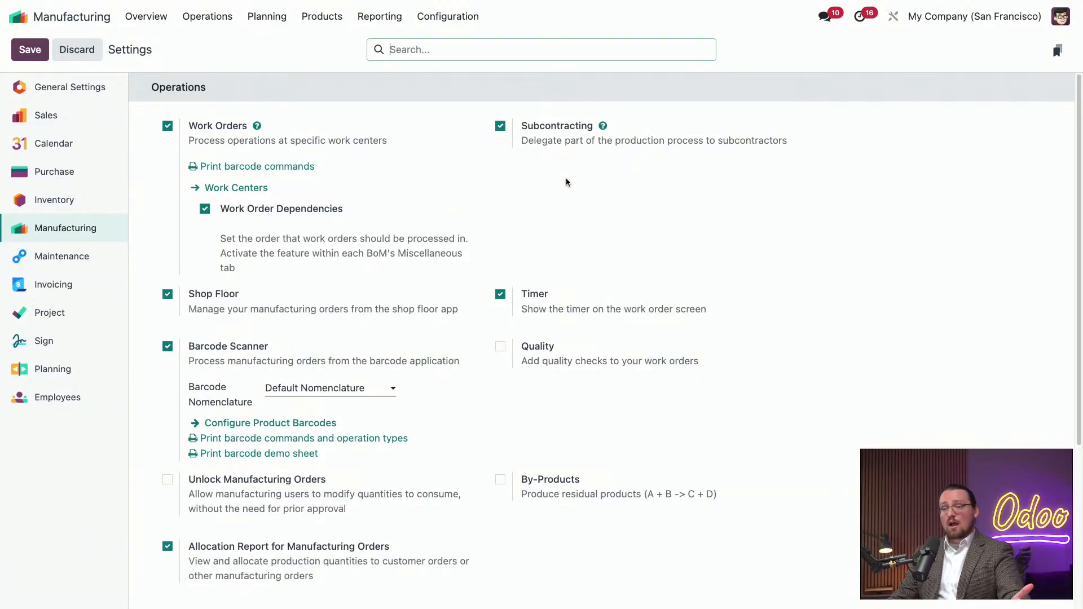
pyautogui.click(449, 17)
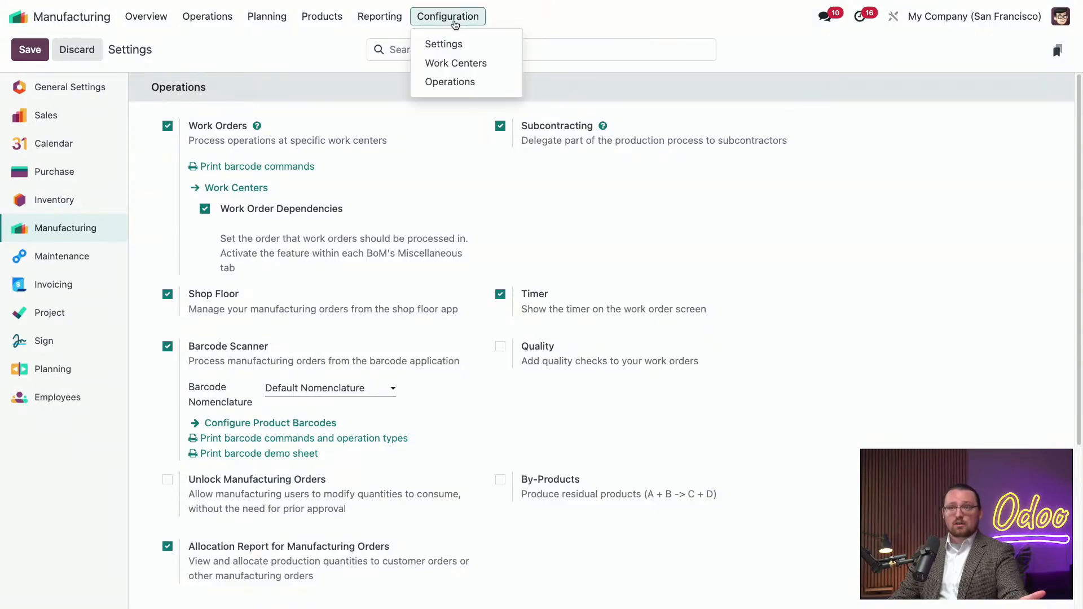
pyautogui.click(450, 43)
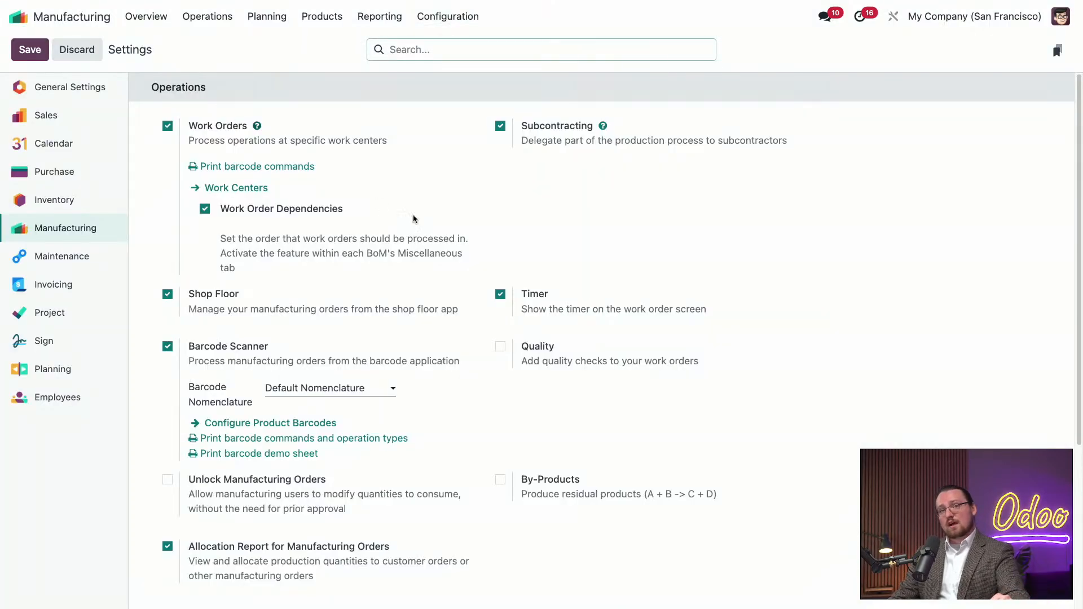
# - View the documentation for the Subcontracting setting and return to the Manufacturing settings
pyautogui.click(603, 126)
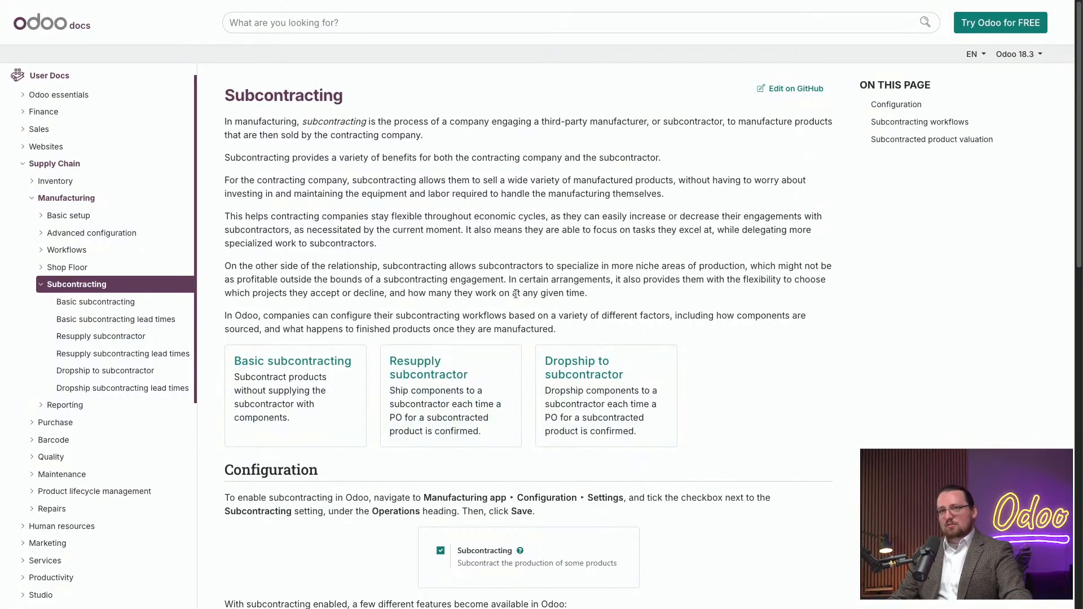
pyautogui.moveTo(123, 3)
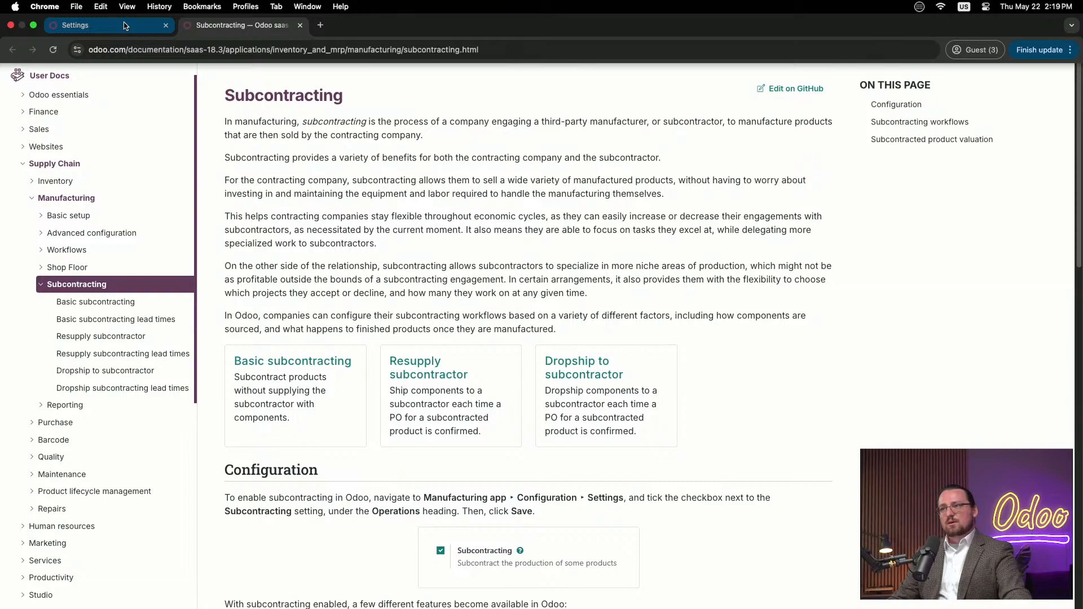
pyautogui.click(124, 23)
pyautogui.hotkey('ctrl', 'Left')
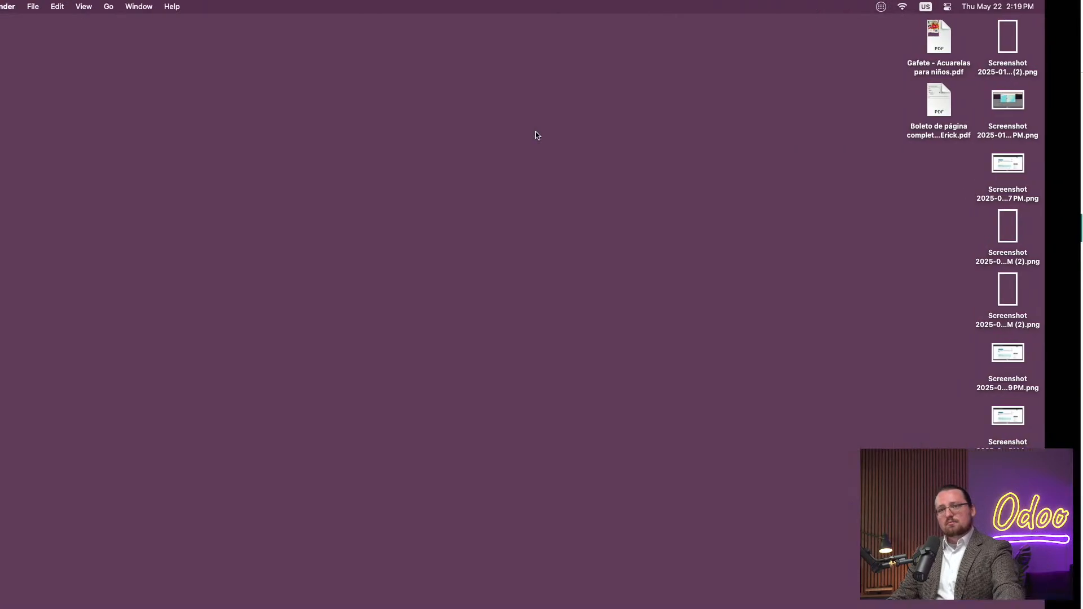
pyautogui.hotkey('ctrl', 'Right')
pyautogui.hotkey('ctrl', 'Right')
pyautogui.press('Right')
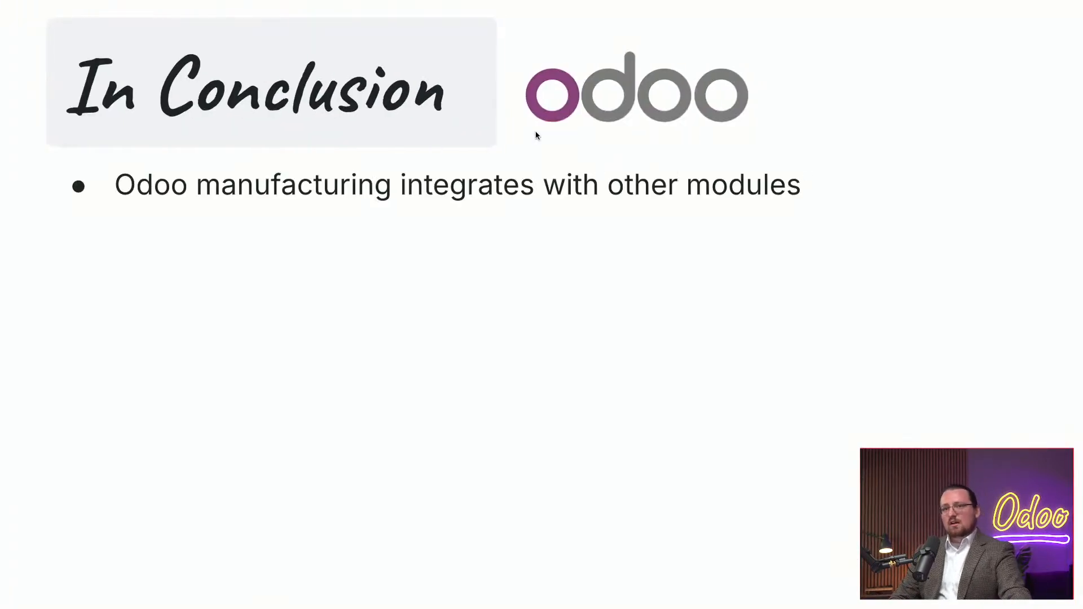